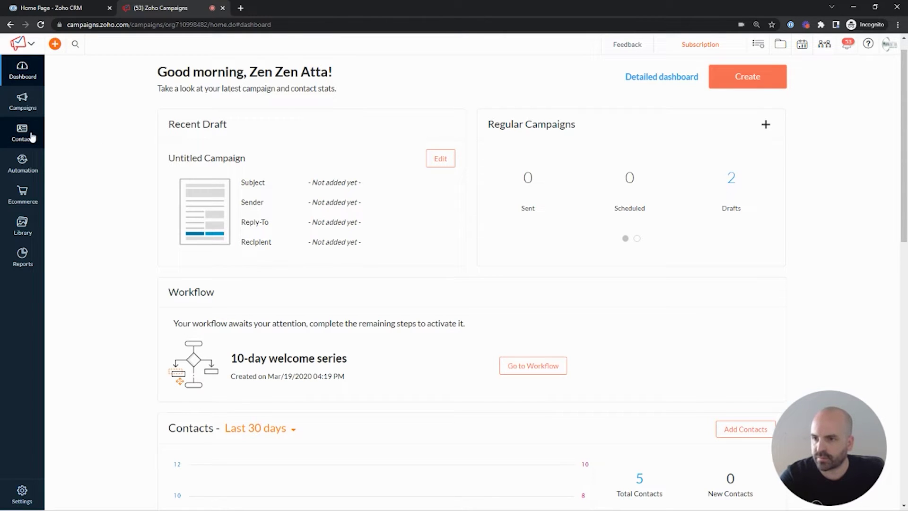
# Step: Bring up the Contacts flyout menu in the dashboard's left sidebar
pyautogui.moveTo(39, 123)
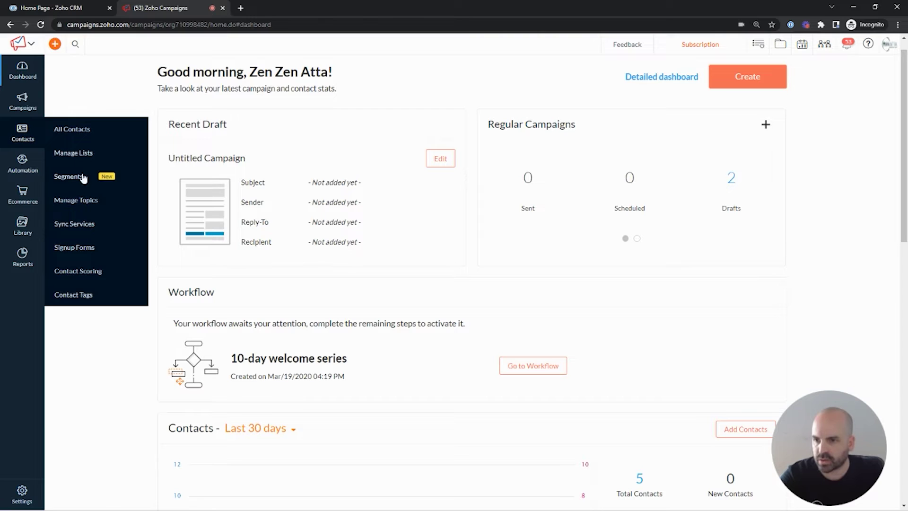
# Step: Go to Contacts > Sync Services to see the Zoho CRM connection with 3 active syncs
pyautogui.click(85, 227)
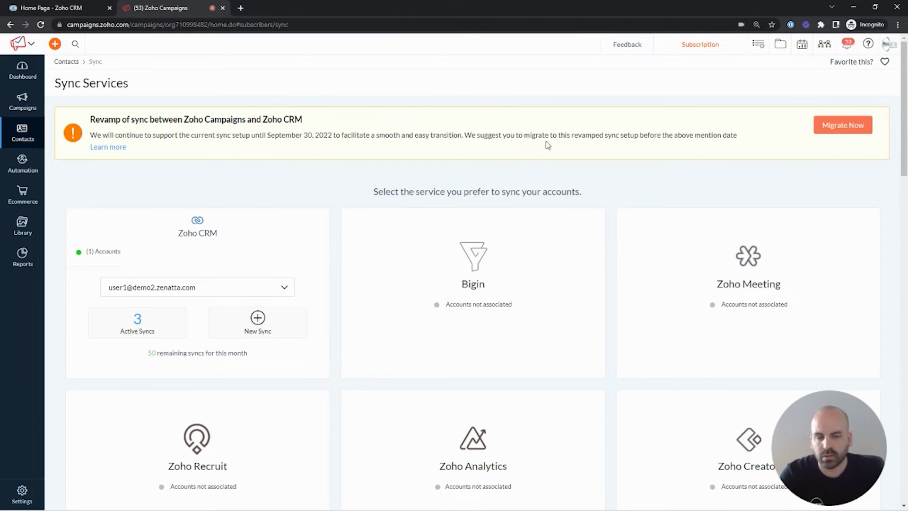
pyautogui.click(832, 134)
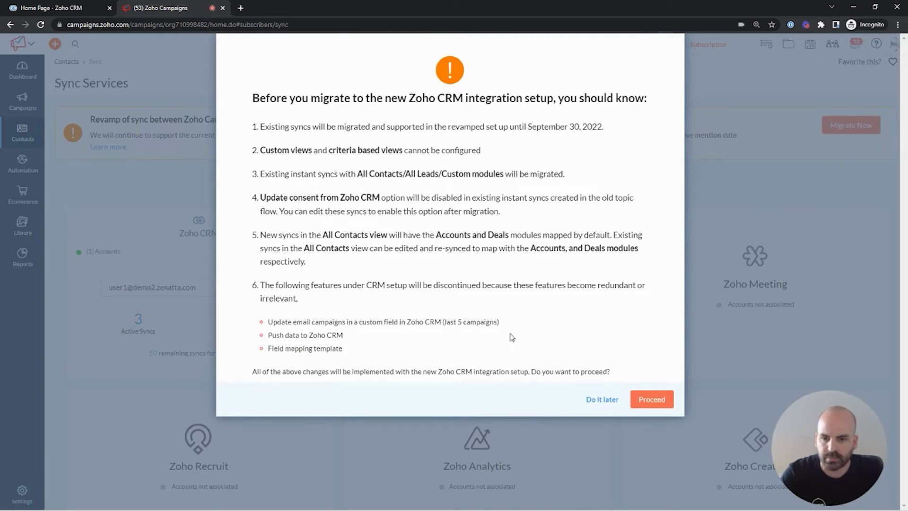
pyautogui.click(652, 402)
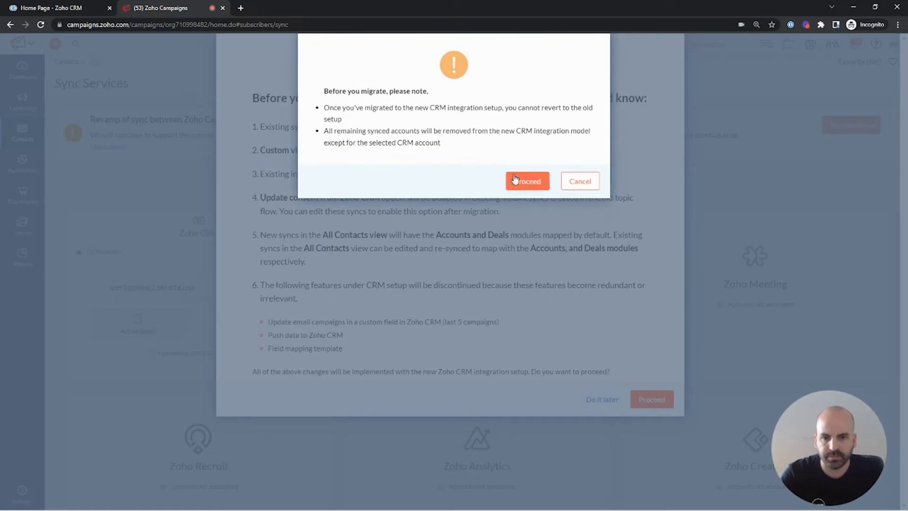
pyautogui.click(526, 182)
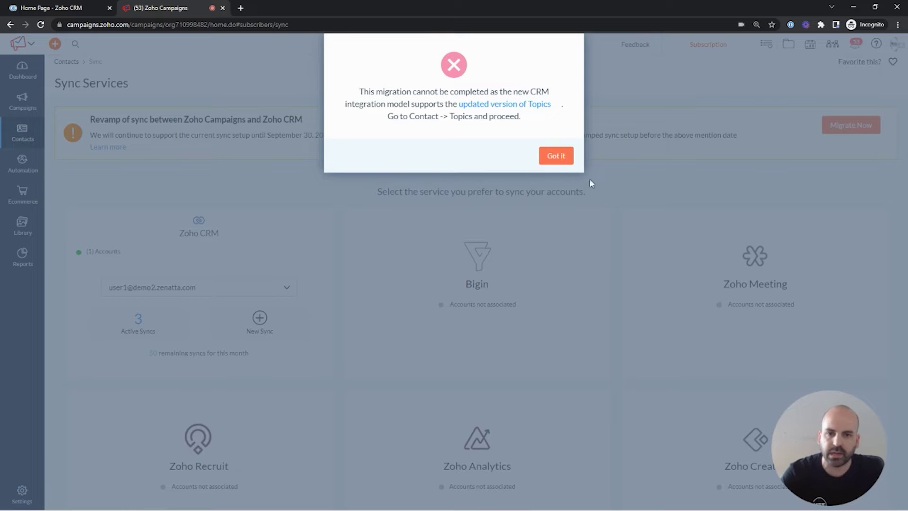
pyautogui.click(556, 156)
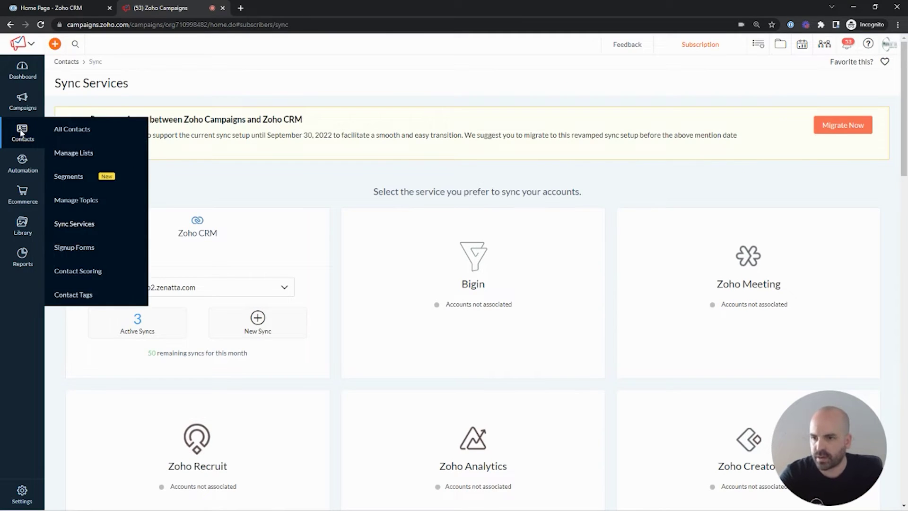
# Step: From Contacts > Manage Topics, confirm the update to the new Topic Management, leaving one Marketing topic
pyautogui.moveTo(28, 133)
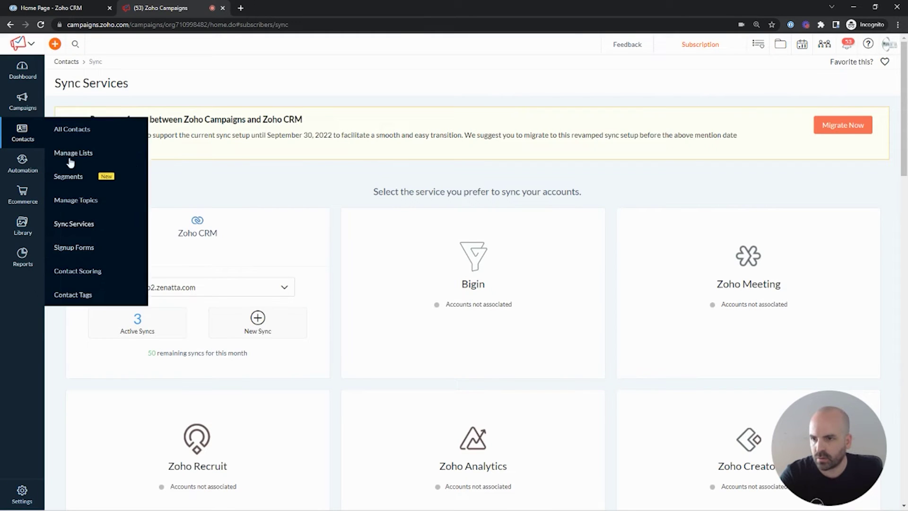
pyautogui.click(86, 203)
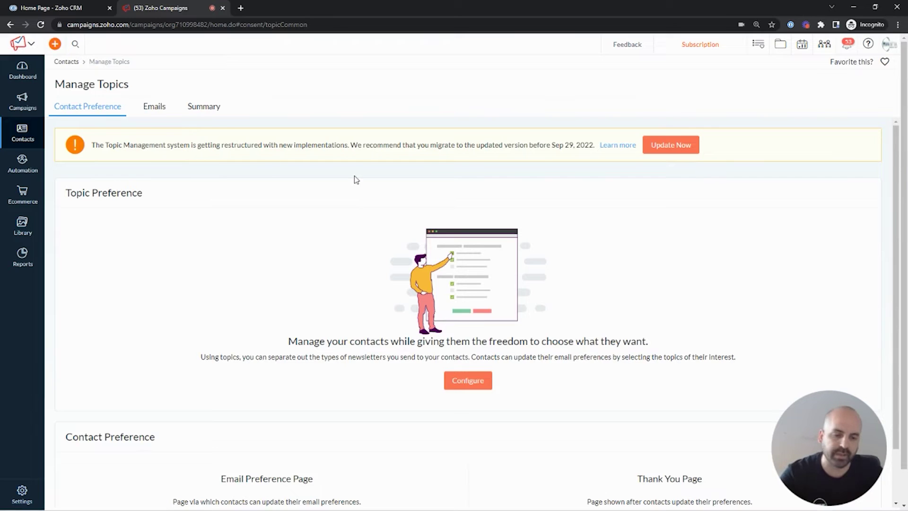
pyautogui.click(668, 145)
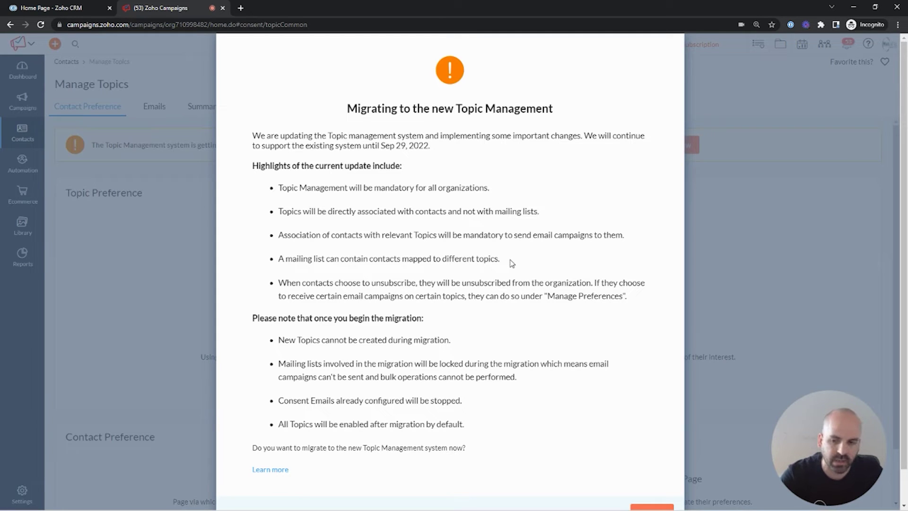
pyautogui.scroll(-2, 539, 258)
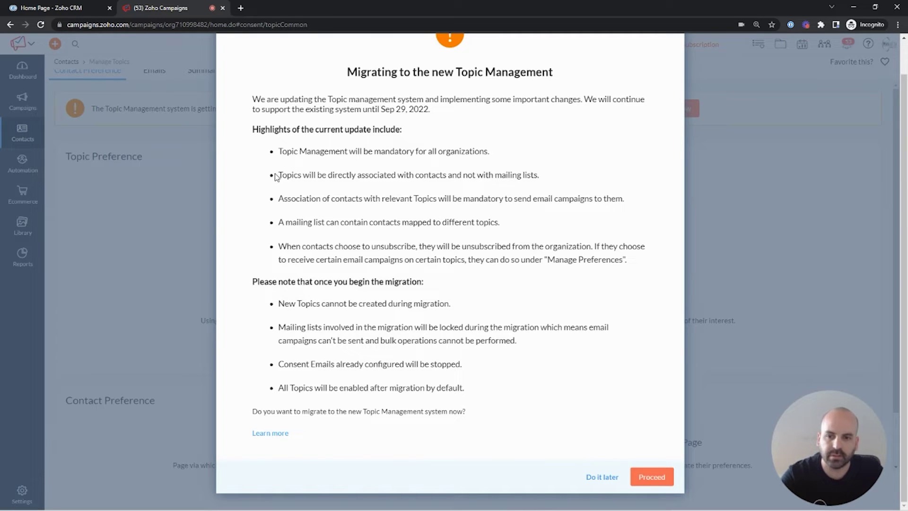
pyautogui.moveTo(279, 174); pyautogui.dragTo(358, 172)
pyautogui.click(358, 173)
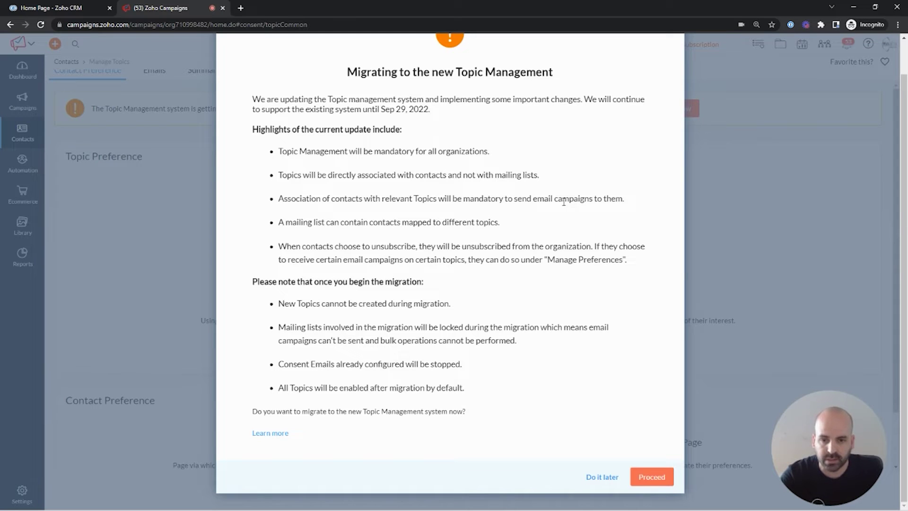
pyautogui.click(653, 478)
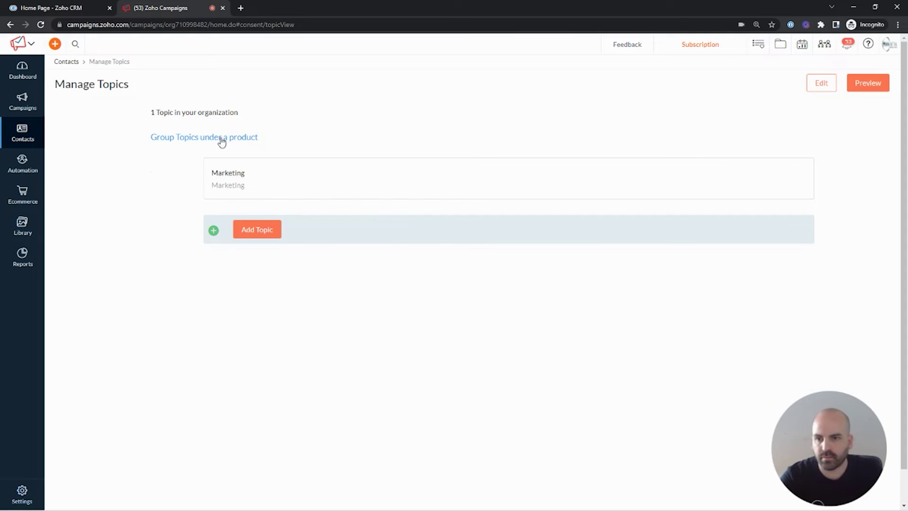
# Step: Add a Newsletter topic described as 'You have subscribed to our monthly newsletter!'
pyautogui.click(264, 234)
pyautogui.click(413, 96)
pyautogui.write('Newsletter')
pyautogui.click(444, 133)
pyautogui.write('You have subsc')
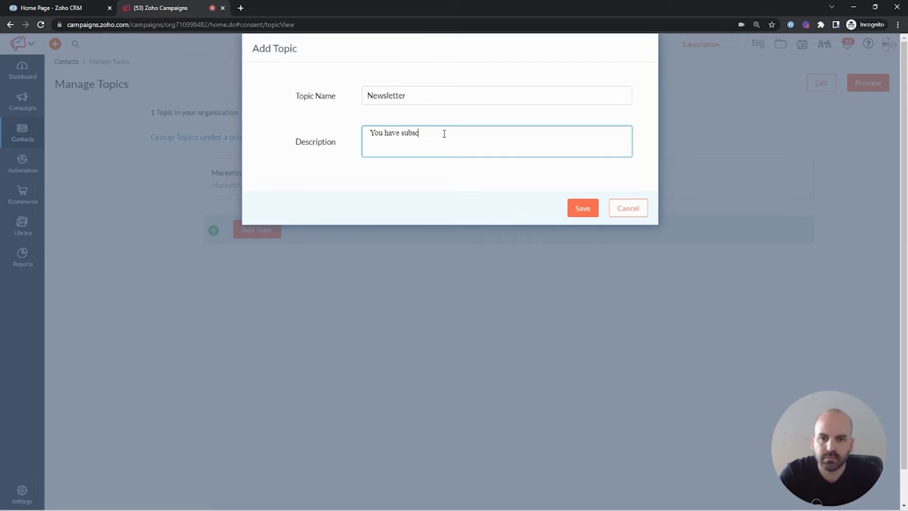
pyautogui.write('ribed to your monthly newsletter!')
pyautogui.click(588, 207)
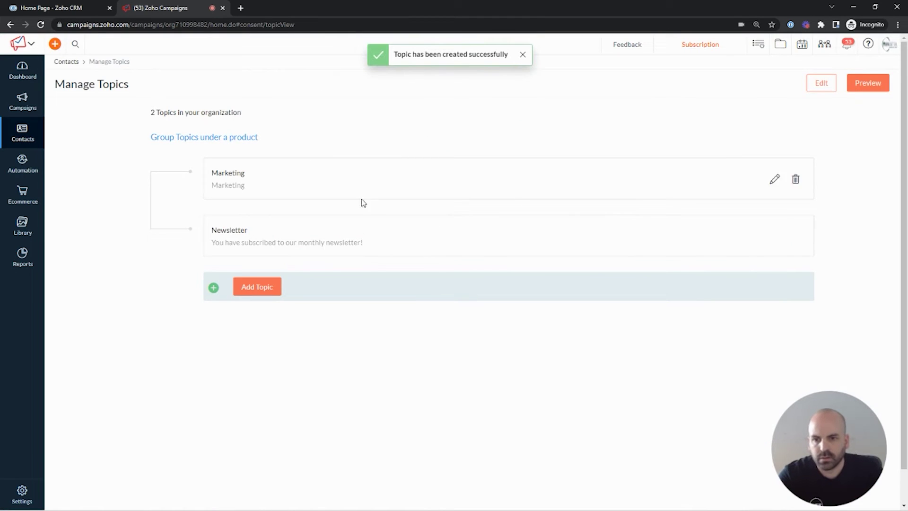
# Step: Rewrite the Marketing topic's description to one about marketing promotions and save it
pyautogui.click(774, 182)
pyautogui.moveTo(437, 138); pyautogui.dragTo(359, 134)
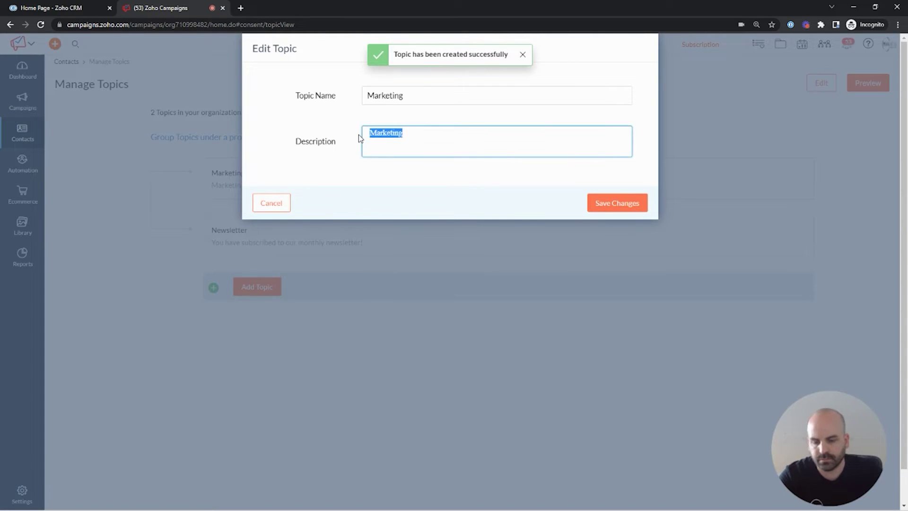
pyautogui.write('You are interested in our M')
pyautogui.press('BackSpace')
pyautogui.write('marketing promotions.')
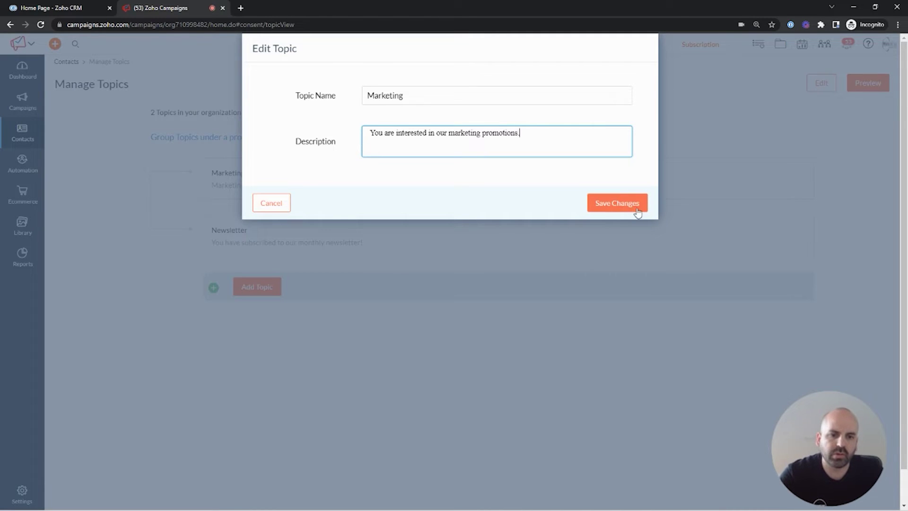
pyautogui.click(637, 208)
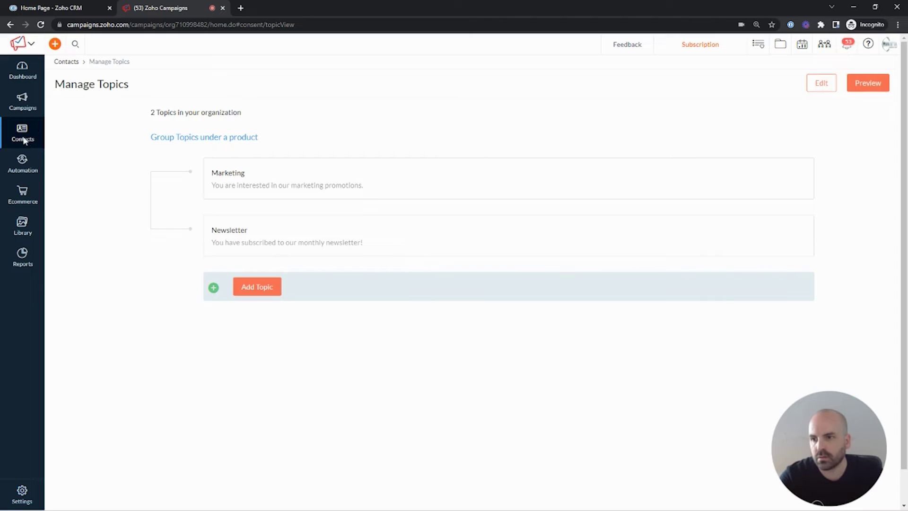
# Step: Migrate the Zoho CRM sync from Sync Services, confirming both migration dialogs
pyautogui.moveTo(24, 134)
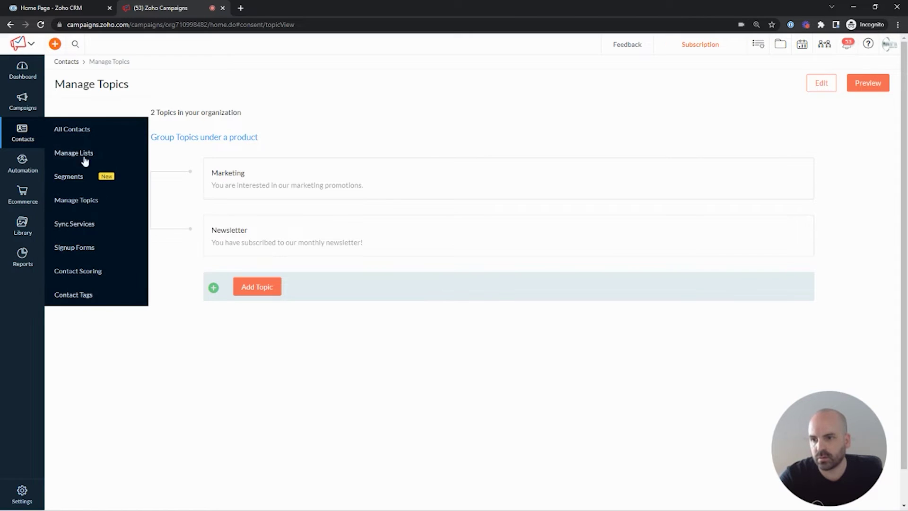
pyautogui.click(87, 224)
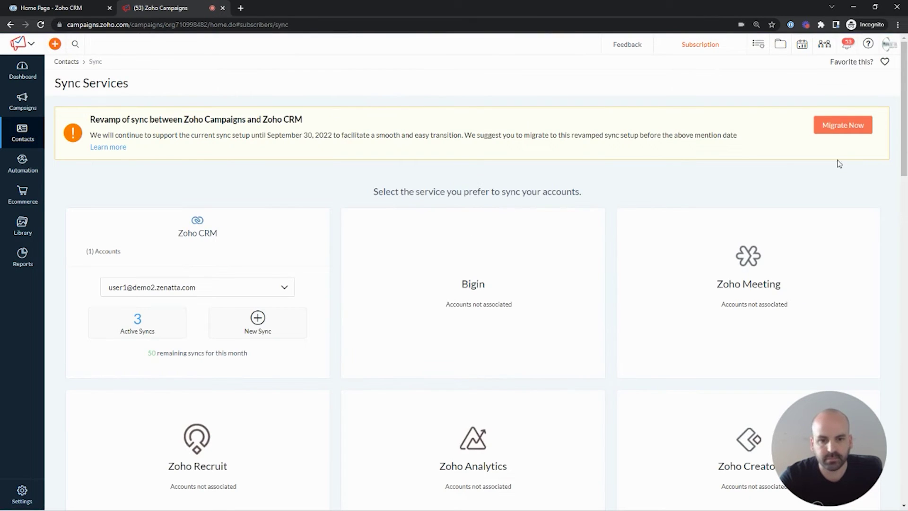
pyautogui.click(844, 126)
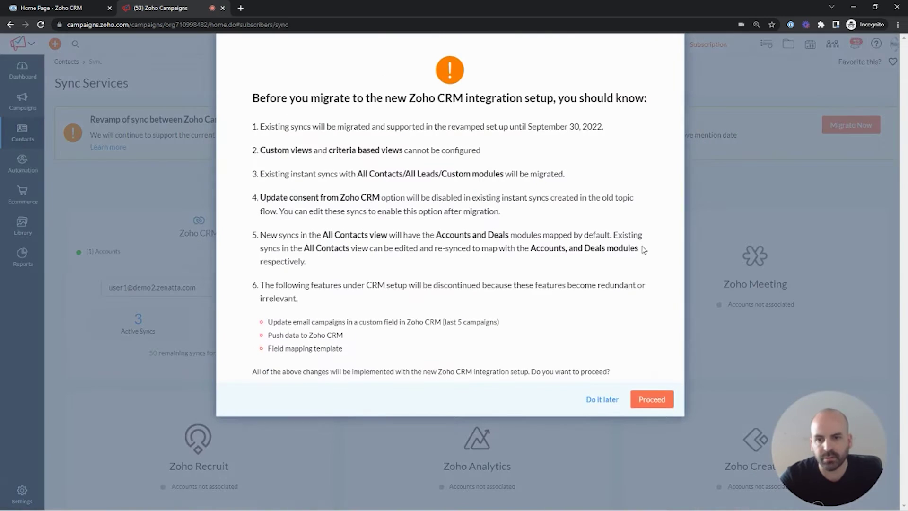
pyautogui.click(653, 401)
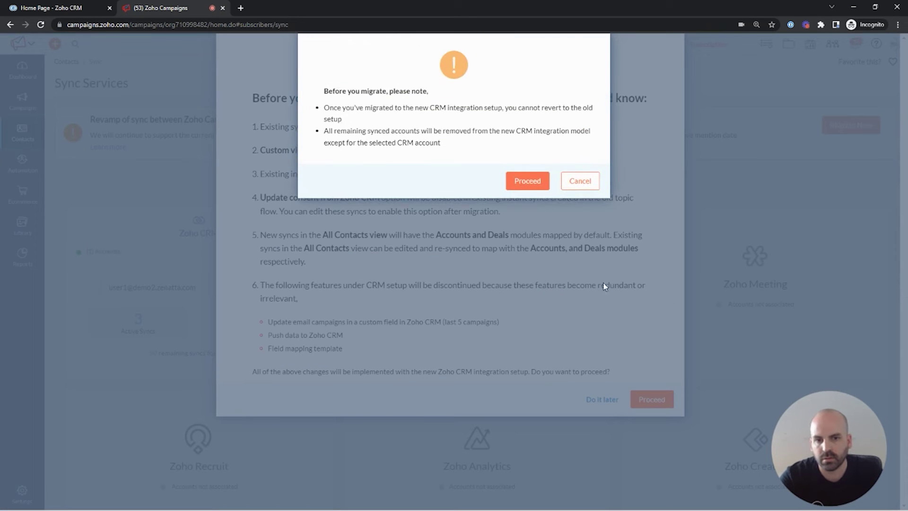
pyautogui.click(525, 180)
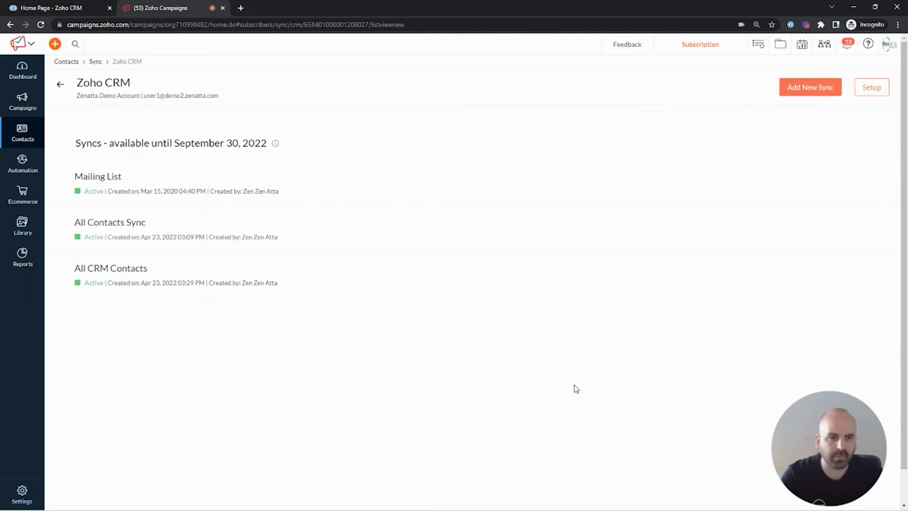
# Step: Add a new CRM sync for the Contacts module with Update empty field value turned on
pyautogui.click(816, 93)
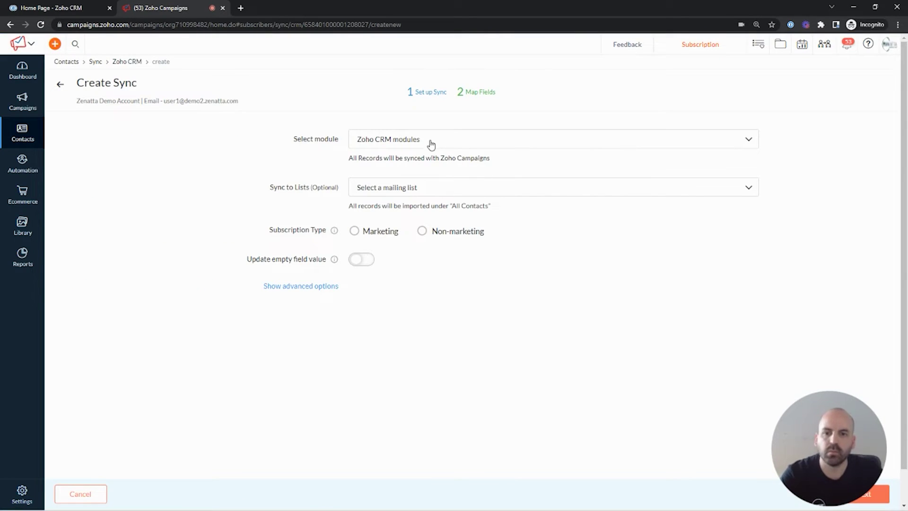
pyautogui.click(494, 146)
pyautogui.click(397, 209)
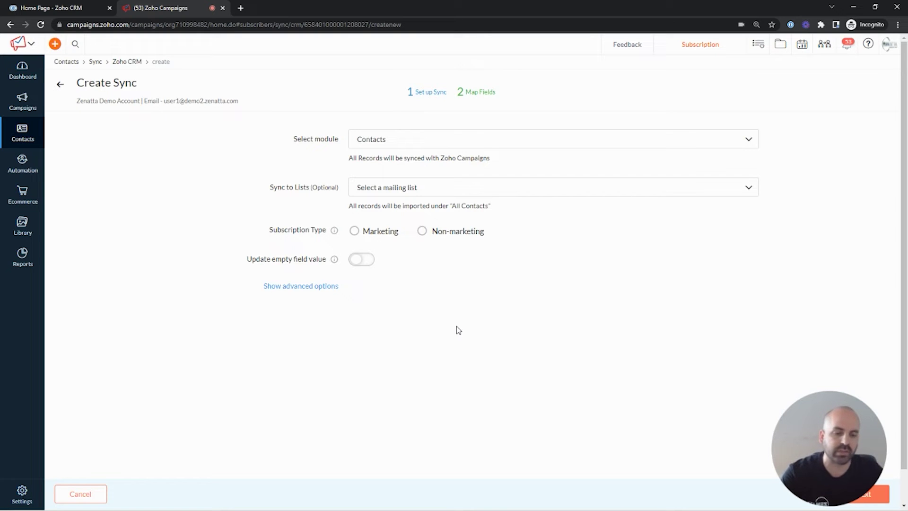
pyautogui.click(359, 262)
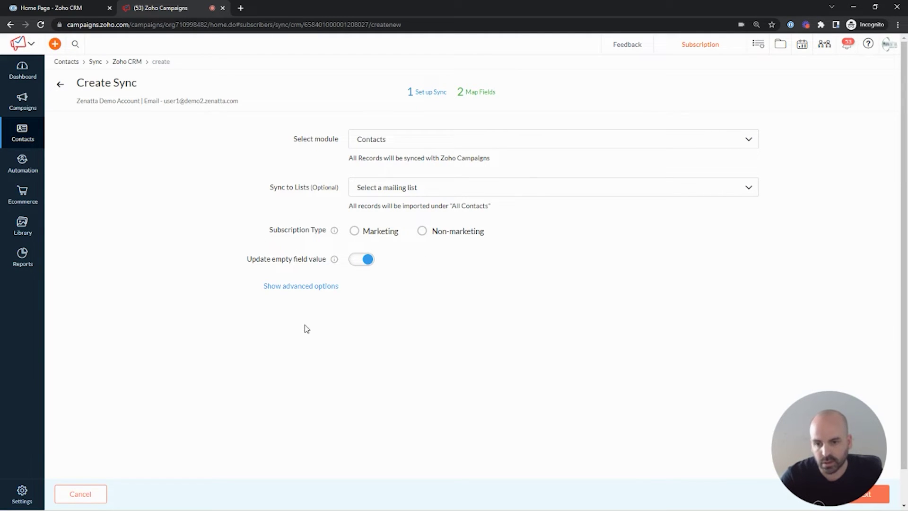
# Step: Set the Contacts sync's subscription type to Marketing with no topics, then continue to Map Fields
pyautogui.click(320, 291)
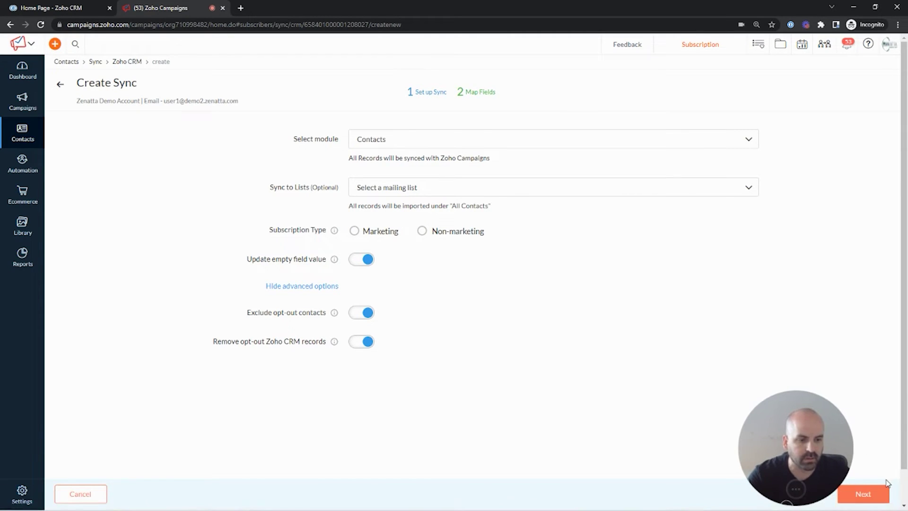
pyautogui.click(884, 495)
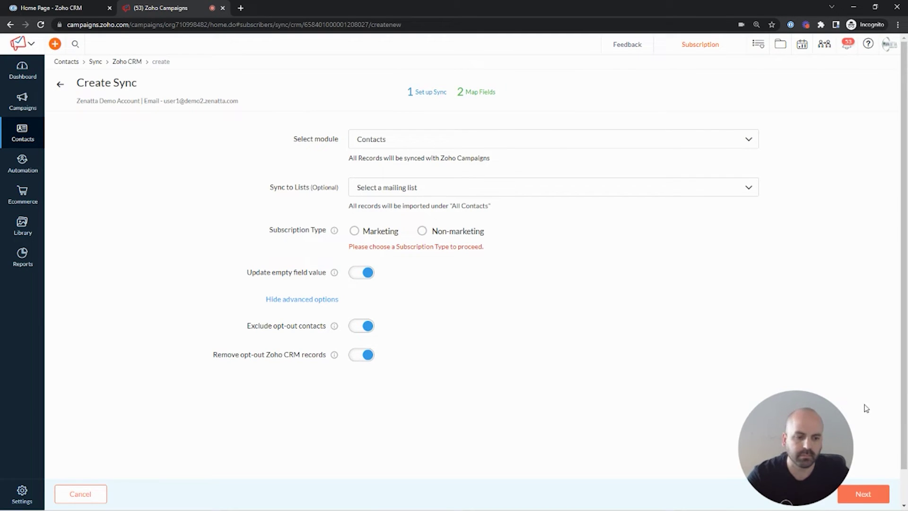
pyautogui.click(356, 232)
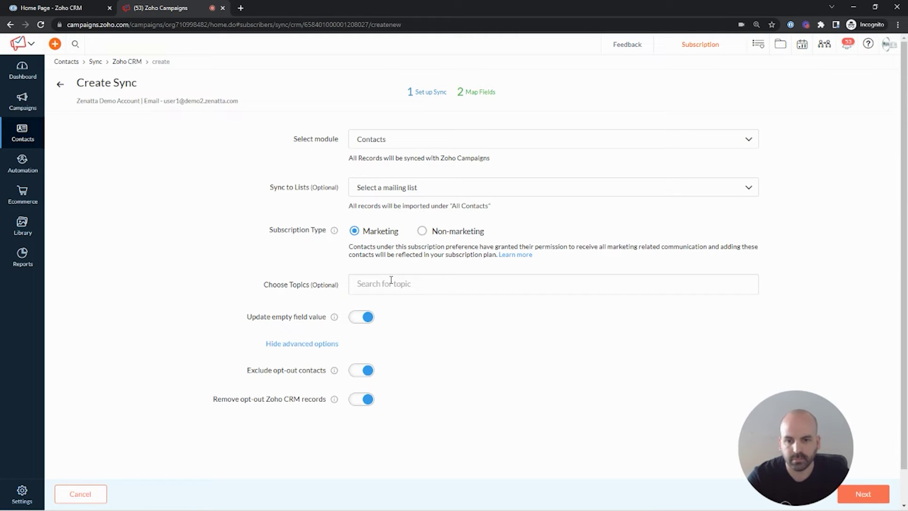
pyautogui.click(393, 282)
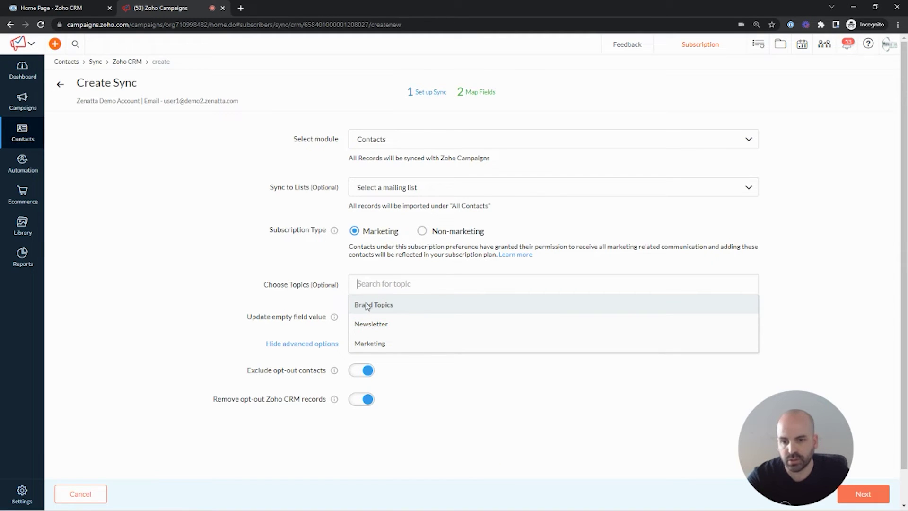
pyautogui.click(309, 274)
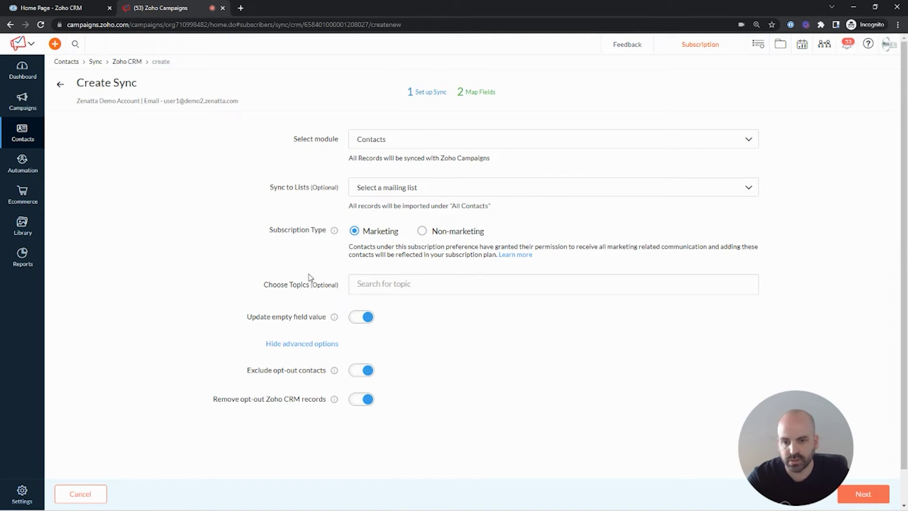
pyautogui.click(877, 498)
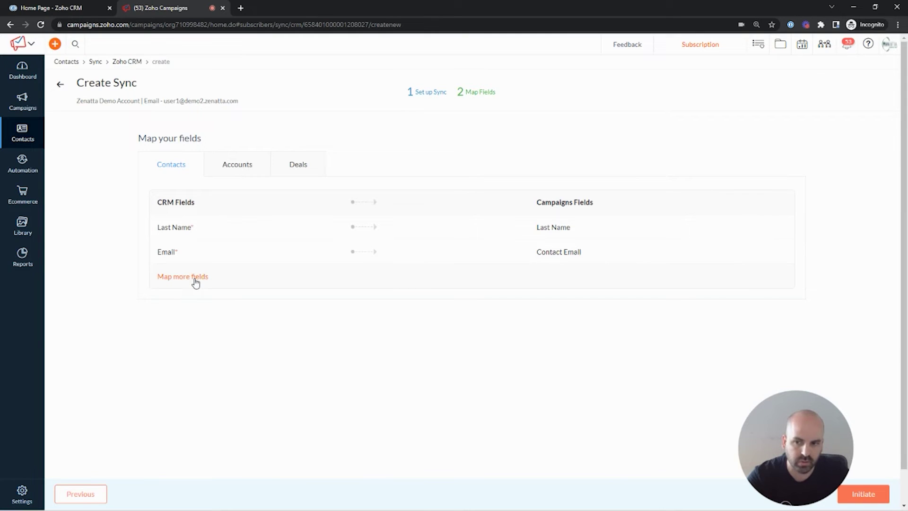
# Step: Review the Accounts and Deals field mappings, ending back on the Contacts mappings
pyautogui.click(237, 174)
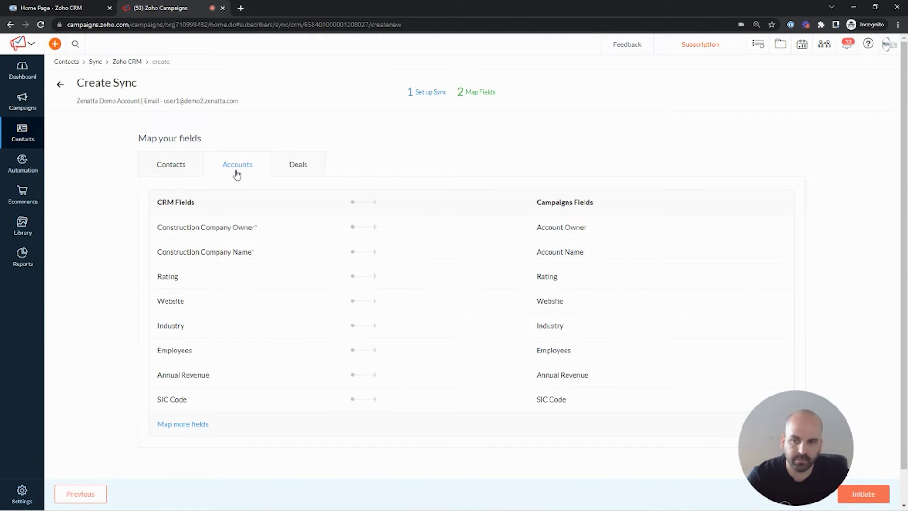
pyautogui.click(313, 167)
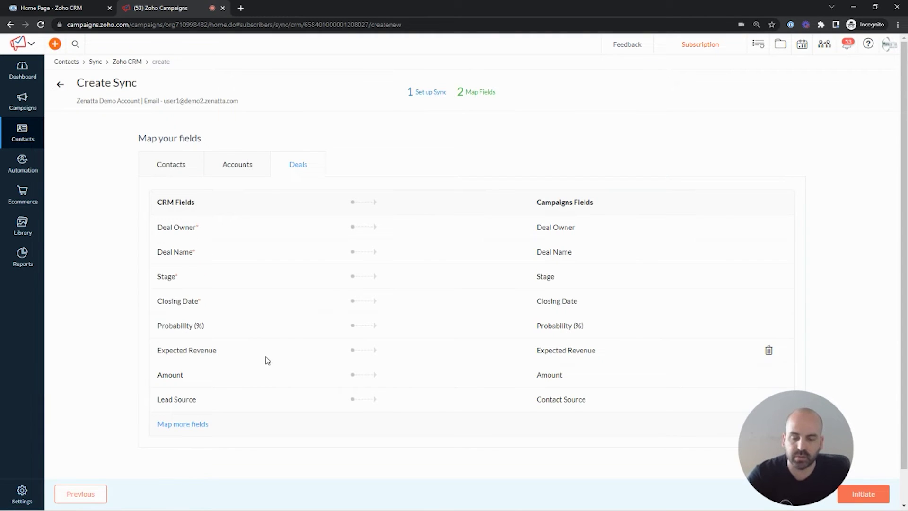
pyautogui.click(263, 175)
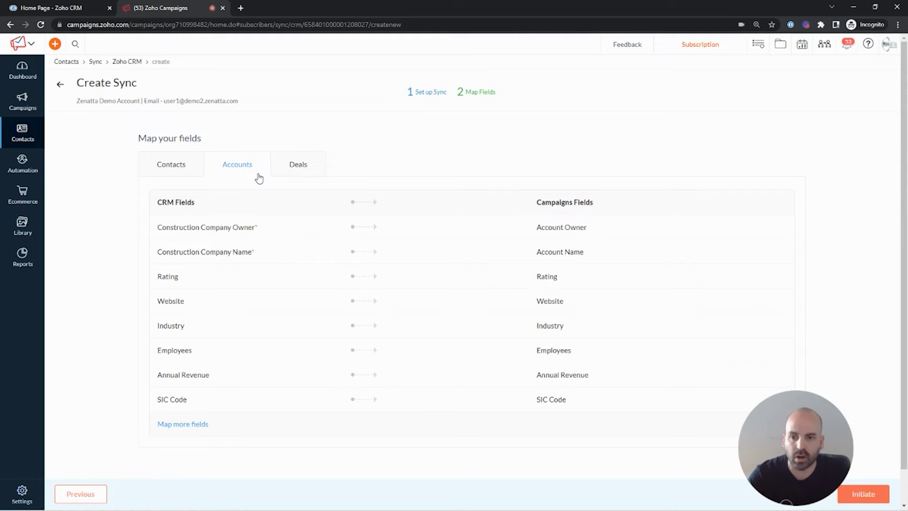
pyautogui.click(305, 173)
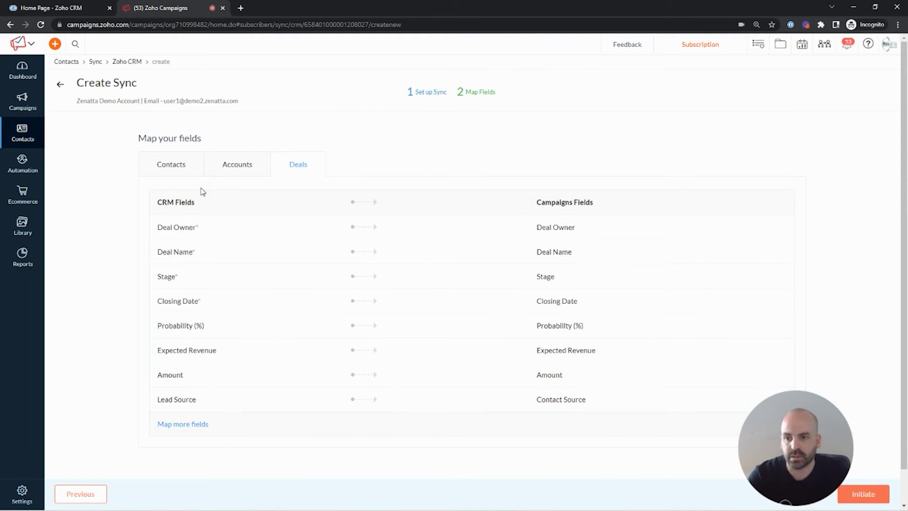
pyautogui.click(174, 172)
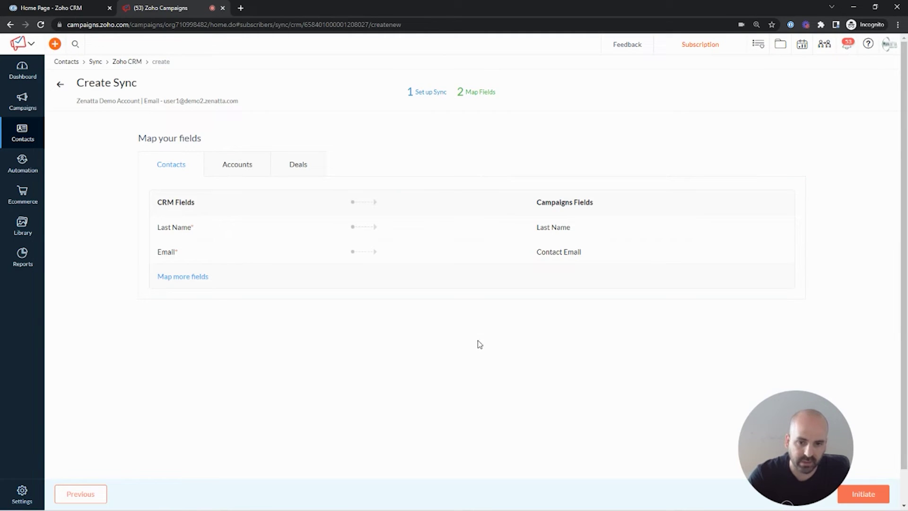
# Step: Map the CRM First Name field to the Campaigns First Name field
pyautogui.click(207, 275)
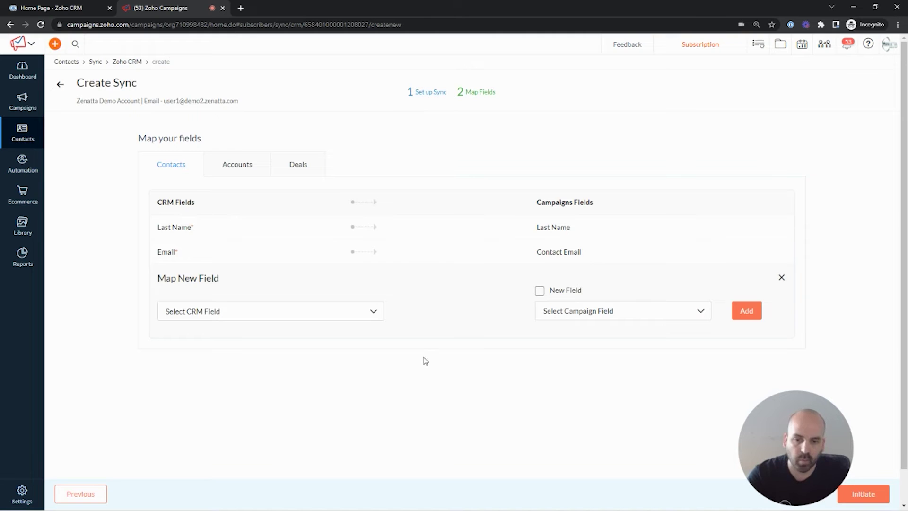
pyautogui.click(371, 310)
pyautogui.scroll(-2, 279, 372)
pyautogui.scroll(2, 255, 369)
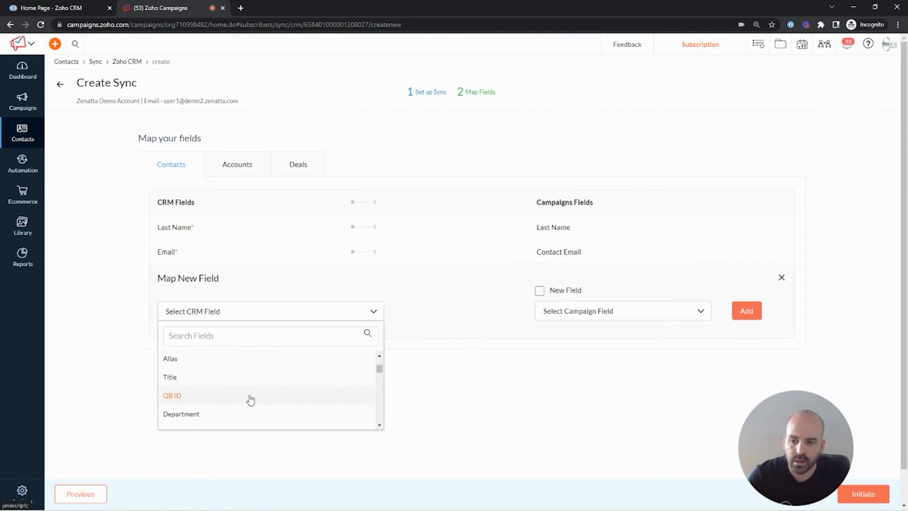
pyautogui.scroll(2, 250, 400)
pyautogui.click(220, 401)
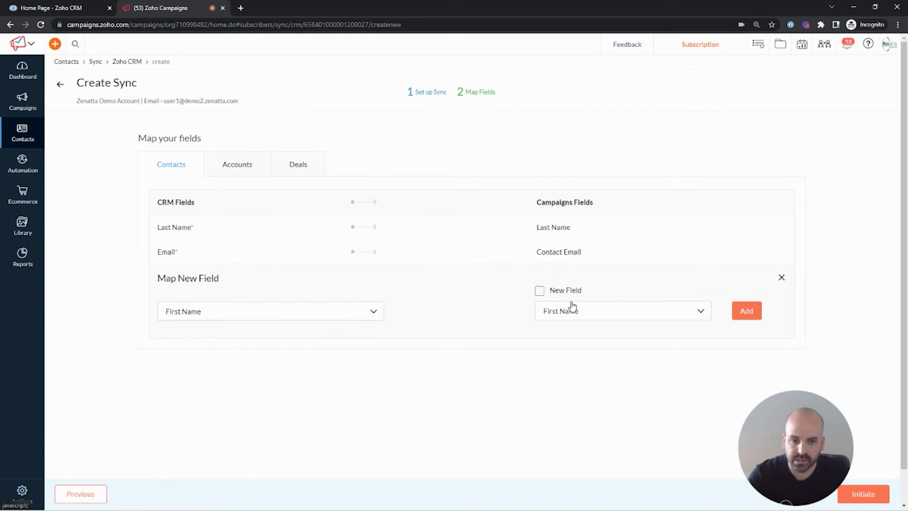
pyautogui.click(745, 314)
# Step: Try mapping CRM utm_source to a new Campaigns field, then discard that unfinished mapping
pyautogui.click(192, 302)
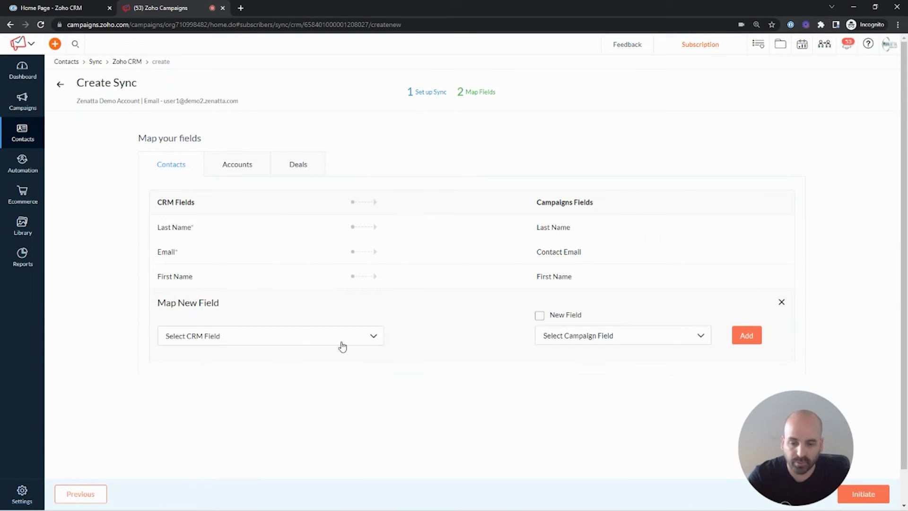
pyautogui.click(372, 340)
pyautogui.scroll(-3, 298, 410)
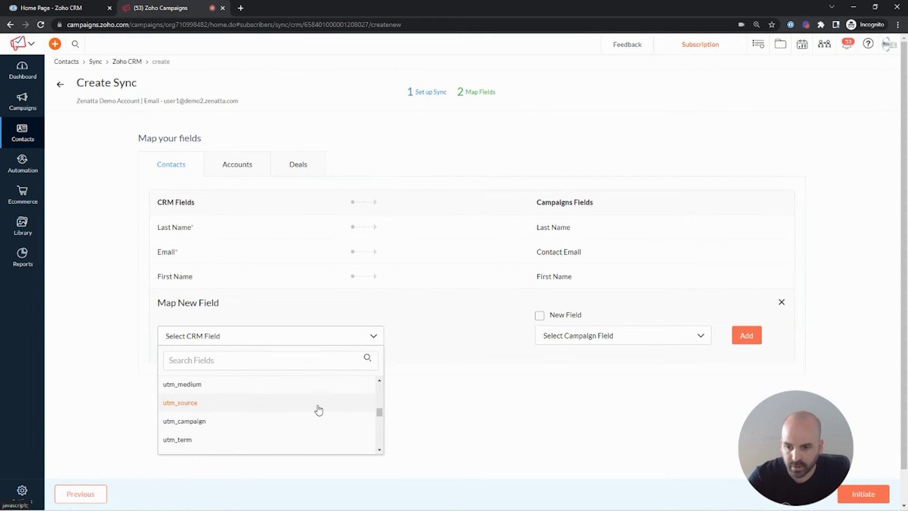
pyautogui.click(318, 410)
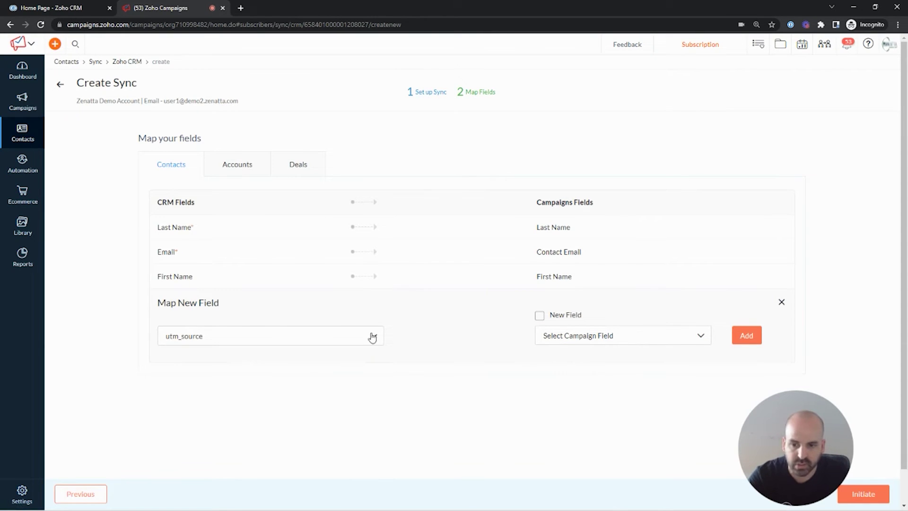
pyautogui.click(539, 315)
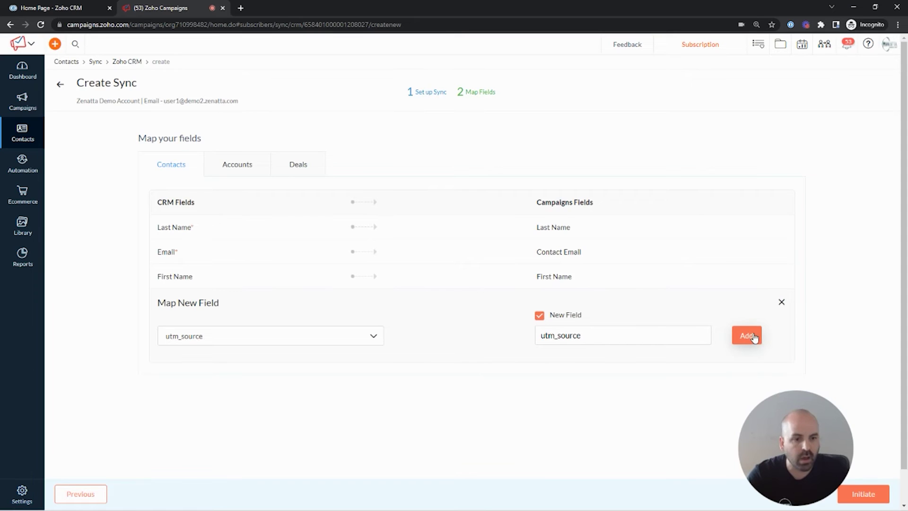
pyautogui.click(782, 302)
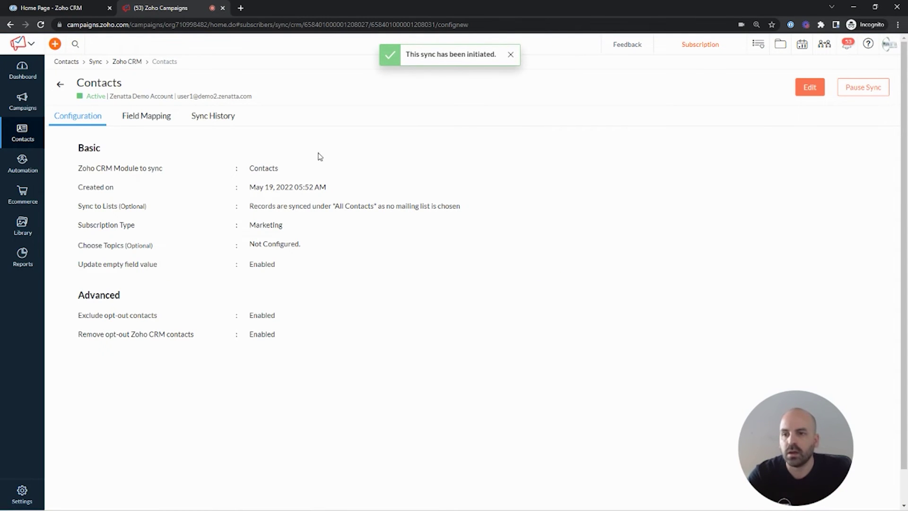
pyautogui.click(812, 93)
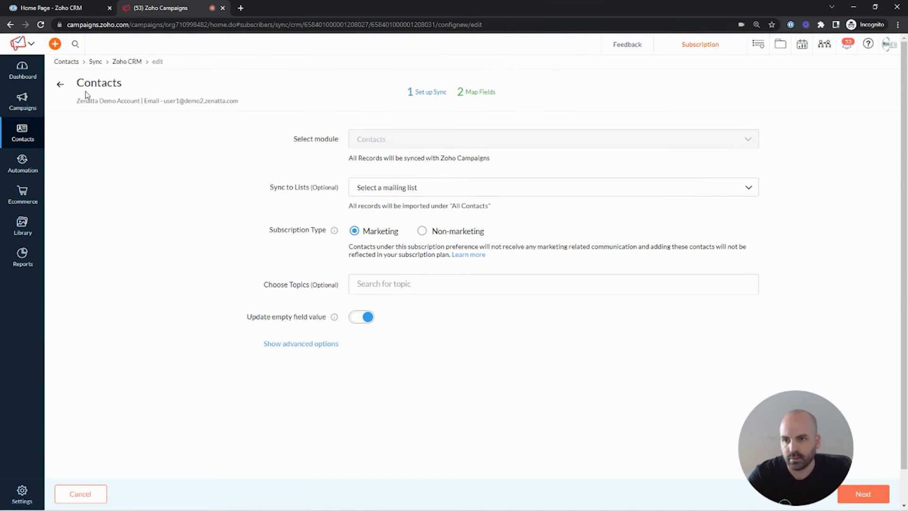
pyautogui.click(484, 94)
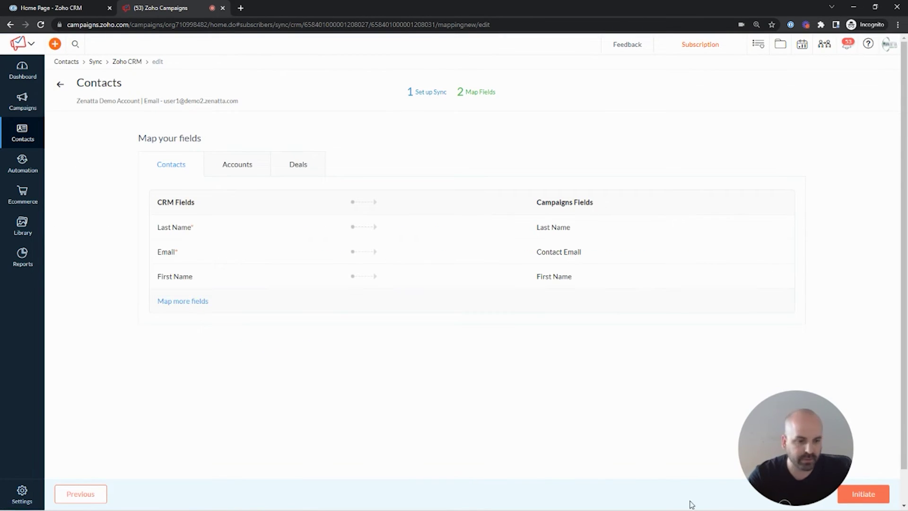
pyautogui.click(61, 85)
pyautogui.click(62, 87)
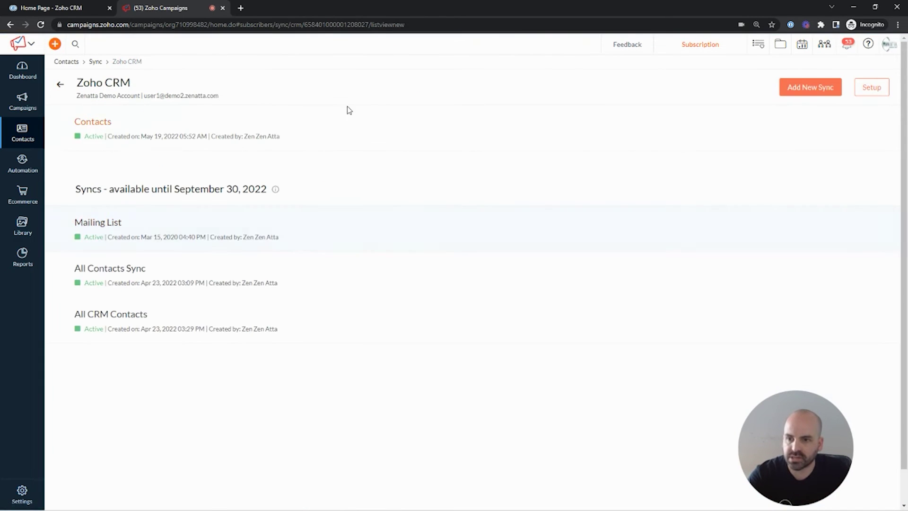
pyautogui.click(98, 124)
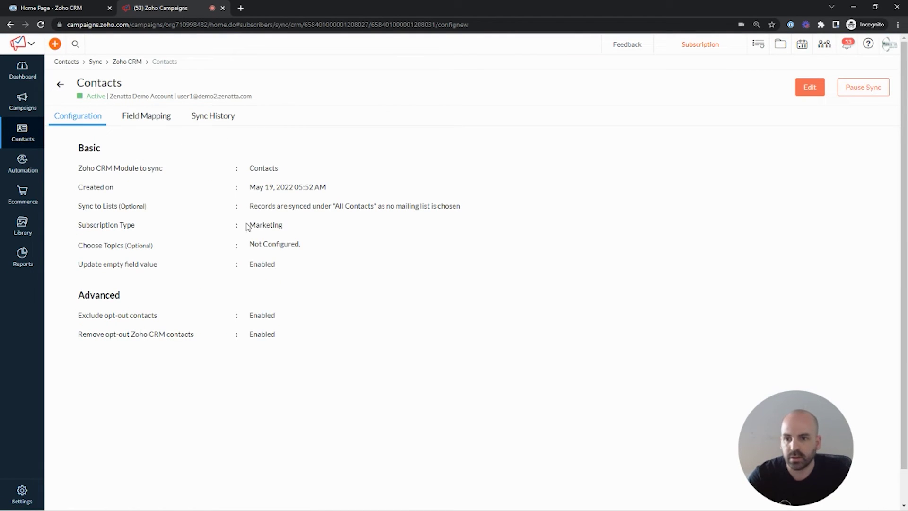
pyautogui.click(150, 122)
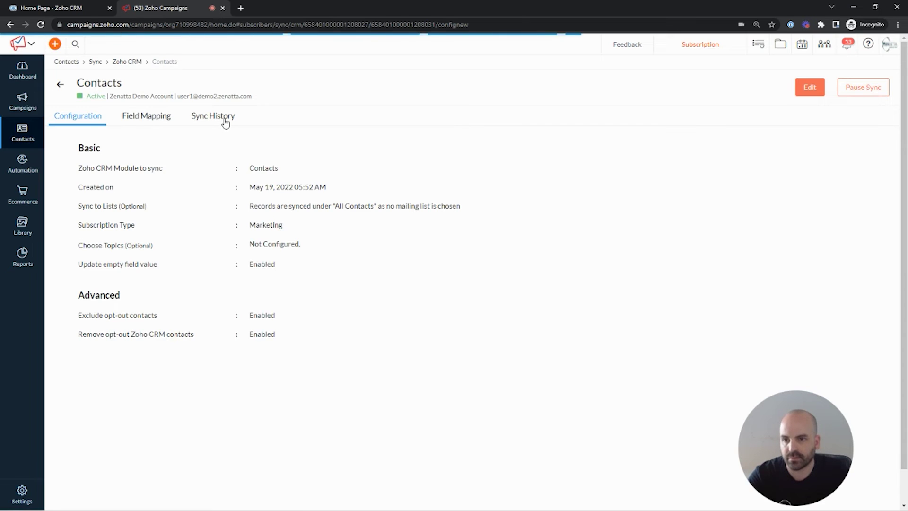
# Step: Check the Sync History's May 19, 2022 run: 14 total, 0 added, updated and skipped
pyautogui.click(224, 119)
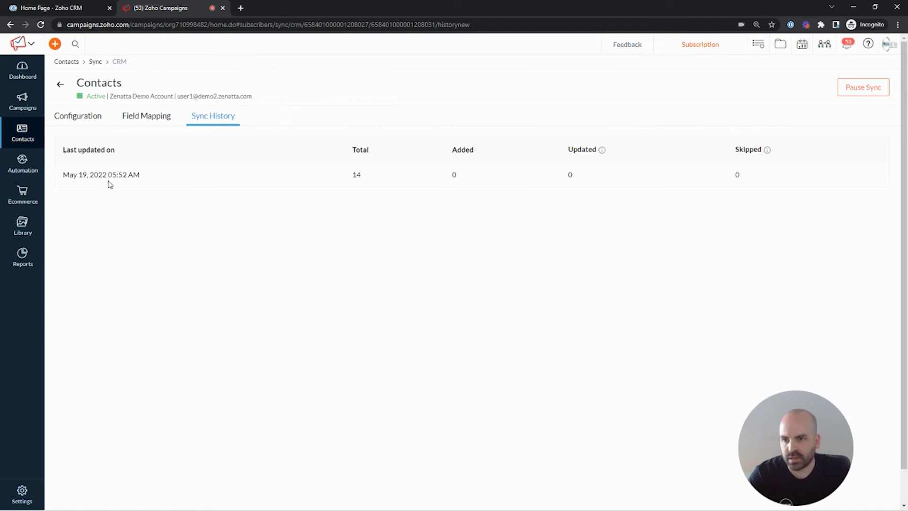
pyautogui.click(388, 257)
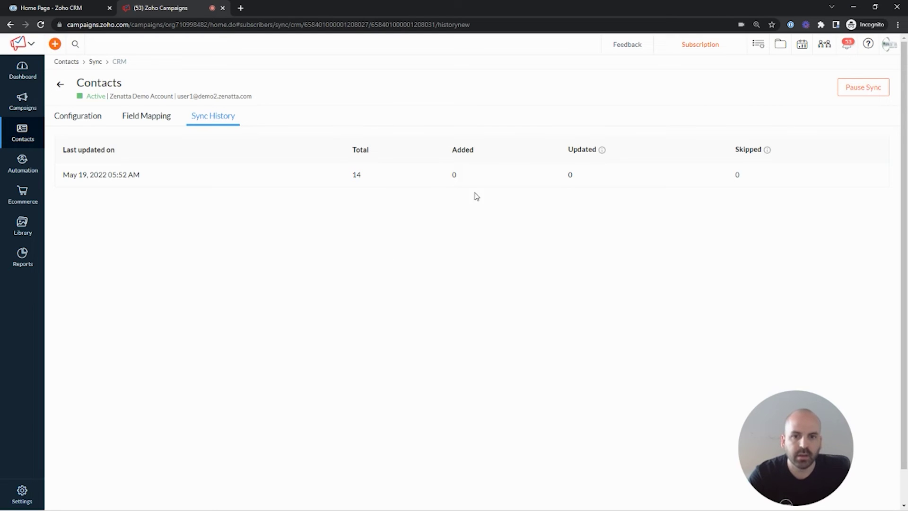
pyautogui.moveTo(443, 182); pyautogui.dragTo(471, 182)
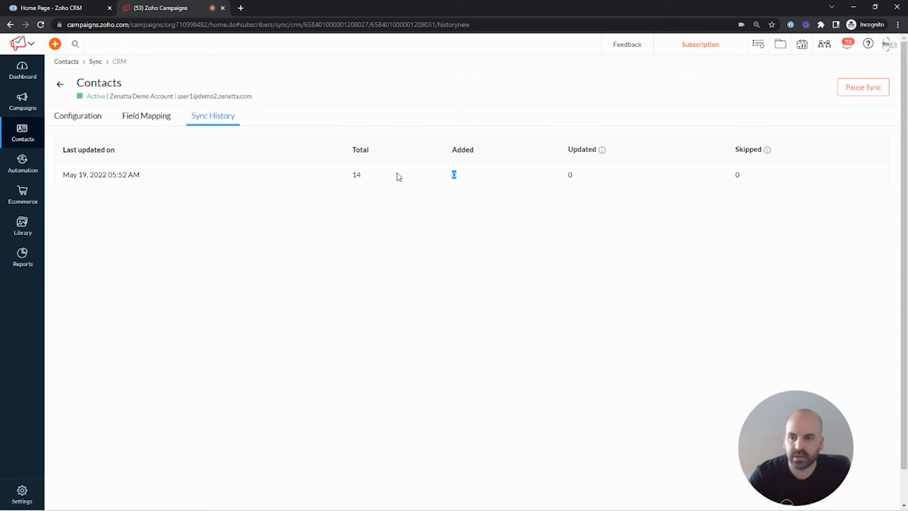
pyautogui.click(237, 176)
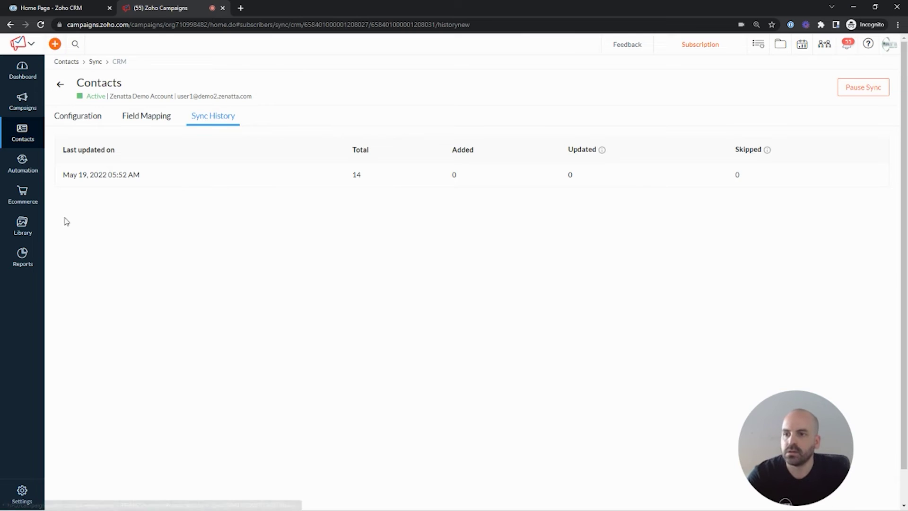
# Step: Start a new contact segment named Test Last Name from the segments list
pyautogui.moveTo(21, 135)
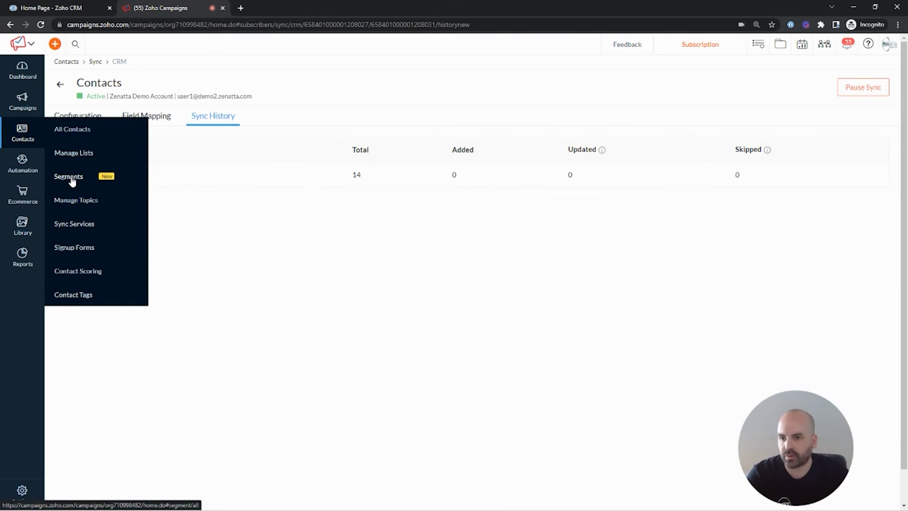
pyautogui.hotkey('alt', 'Left')
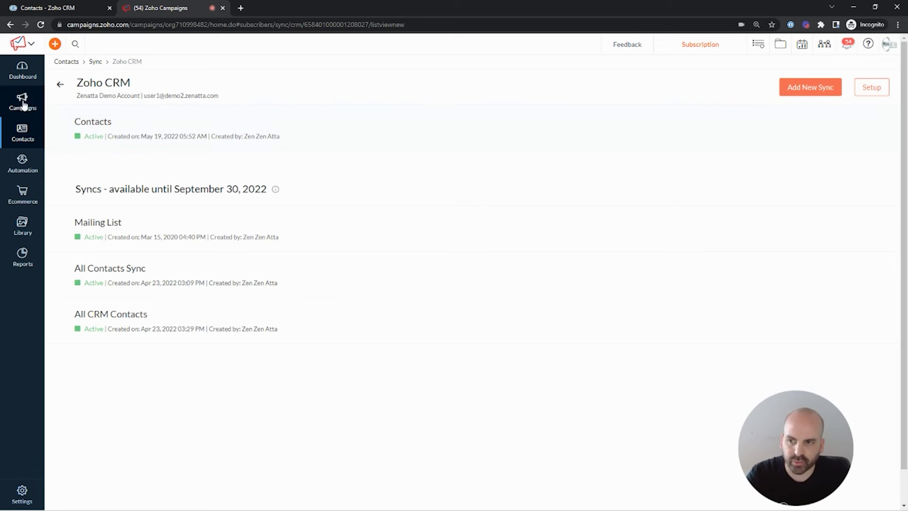
pyautogui.moveTo(23, 102)
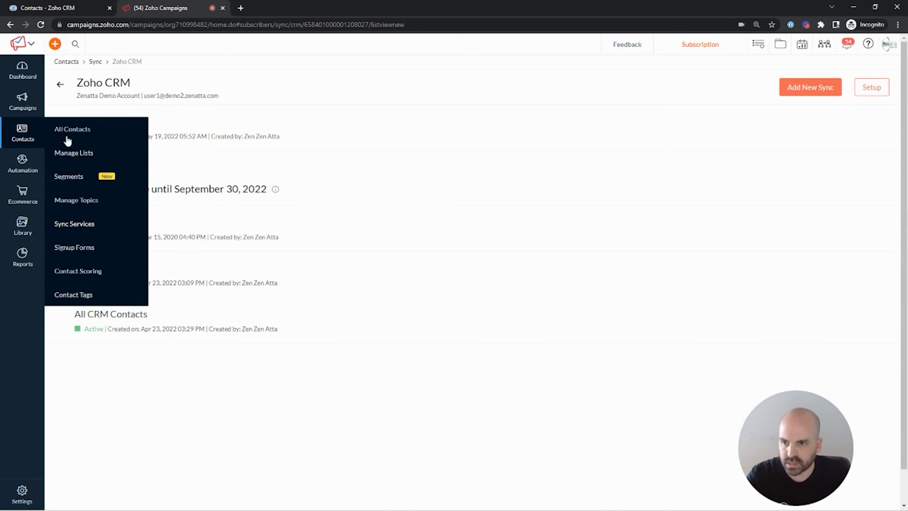
pyautogui.click(72, 179)
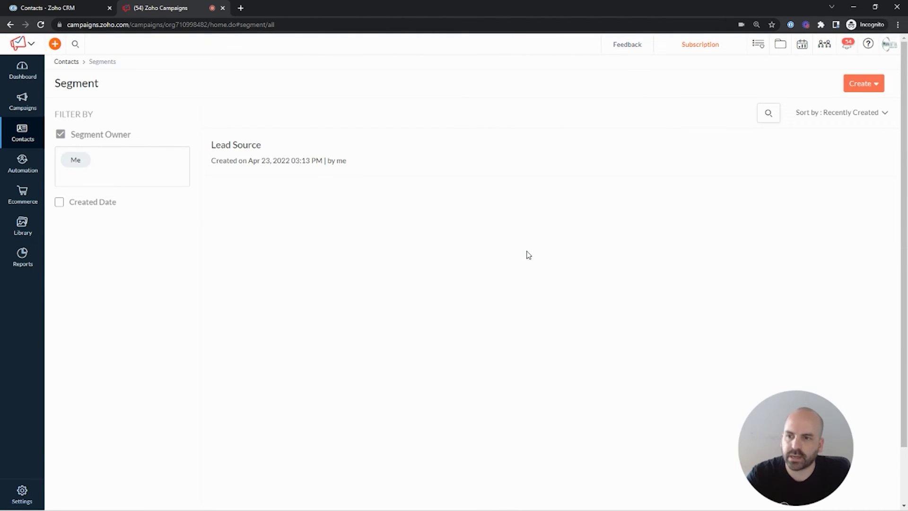
pyautogui.click(874, 84)
pyautogui.click(853, 102)
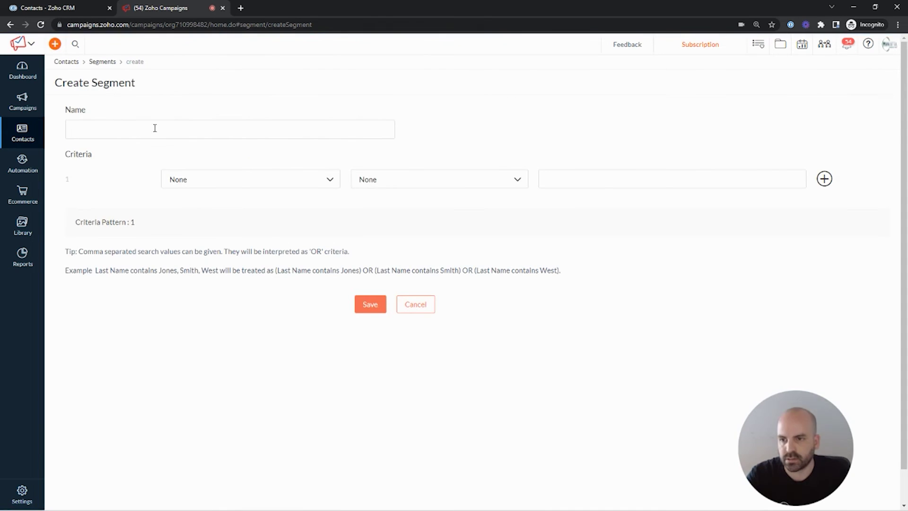
pyautogui.click(154, 128)
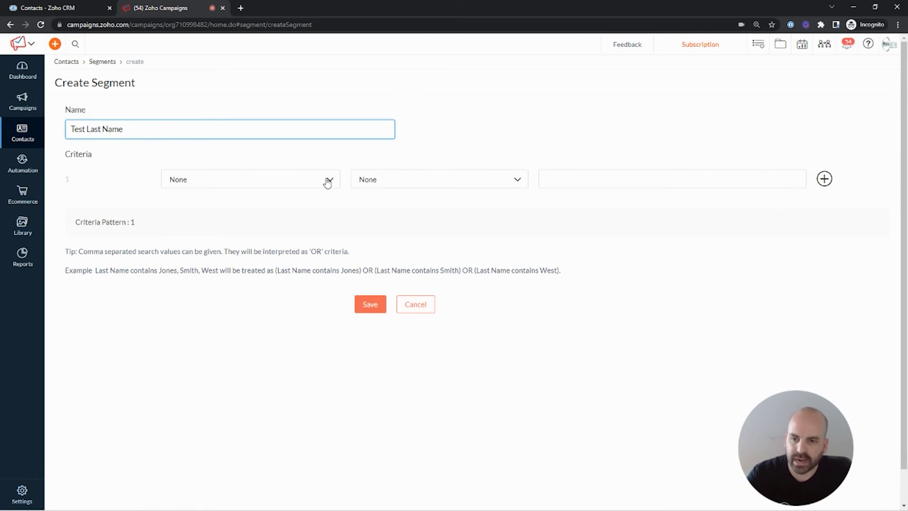
# Step: Set the segment's criterion to Last Name is not empty
pyautogui.click(327, 184)
pyautogui.click(233, 203)
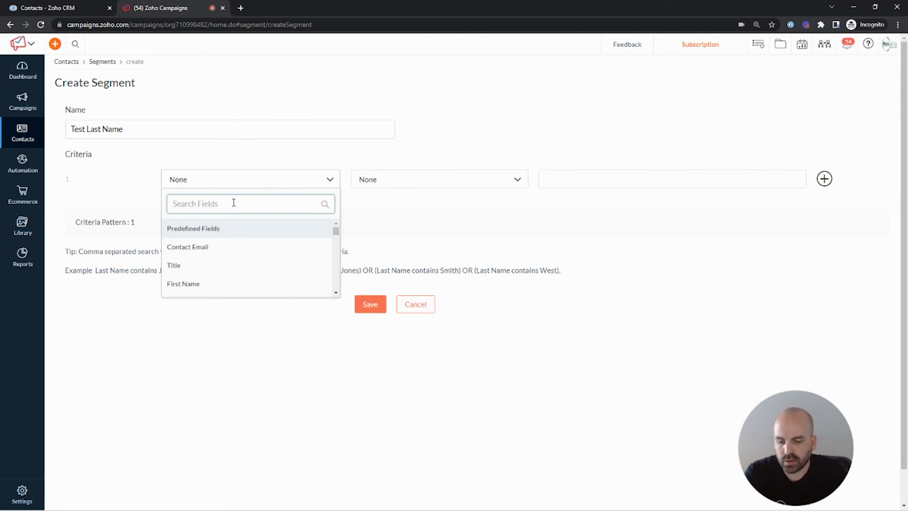
pyautogui.write('last')
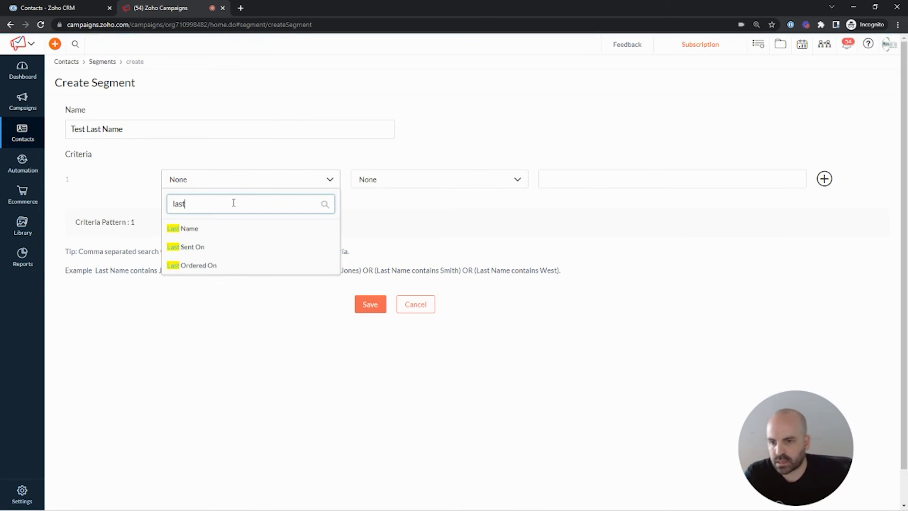
pyautogui.click(189, 228)
pyautogui.click(439, 185)
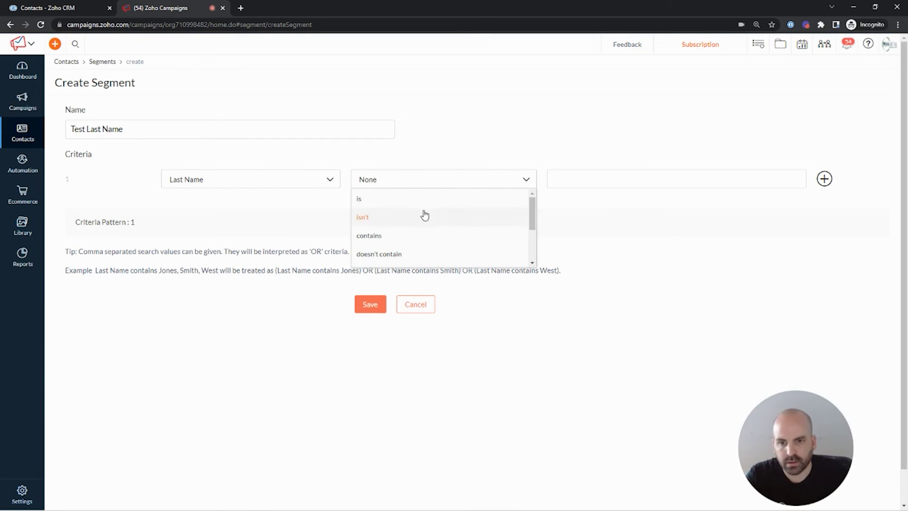
pyautogui.scroll(-2, 416, 236)
pyautogui.click(398, 259)
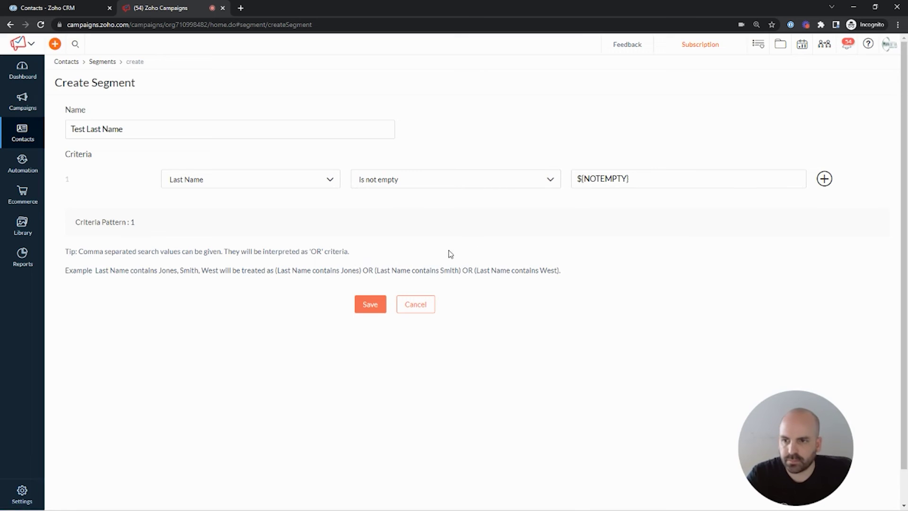
# Step: Save the Test Last Name segment and check which contacts it matches
pyautogui.click(371, 306)
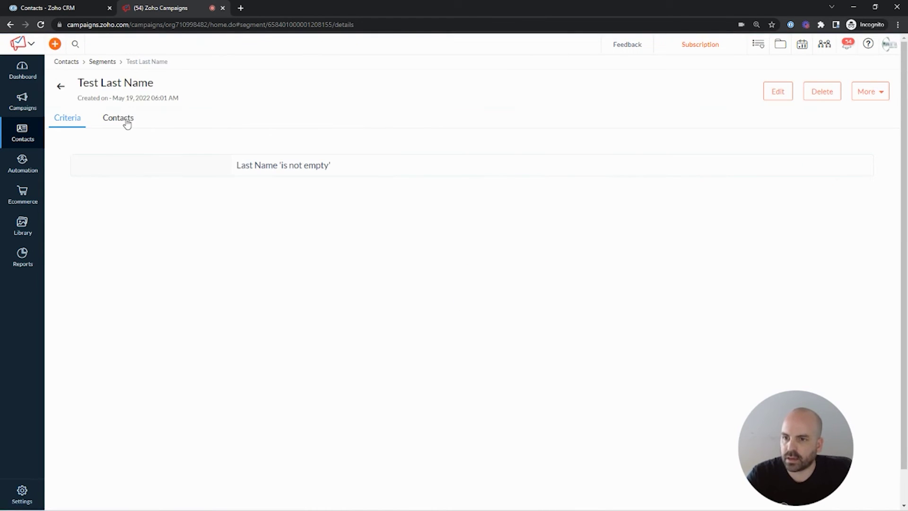
pyautogui.click(127, 123)
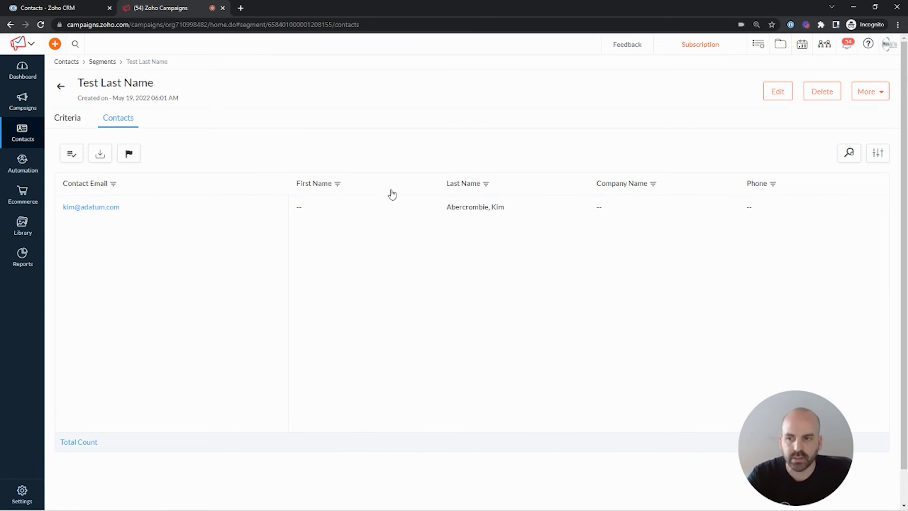
pyautogui.click(76, 122)
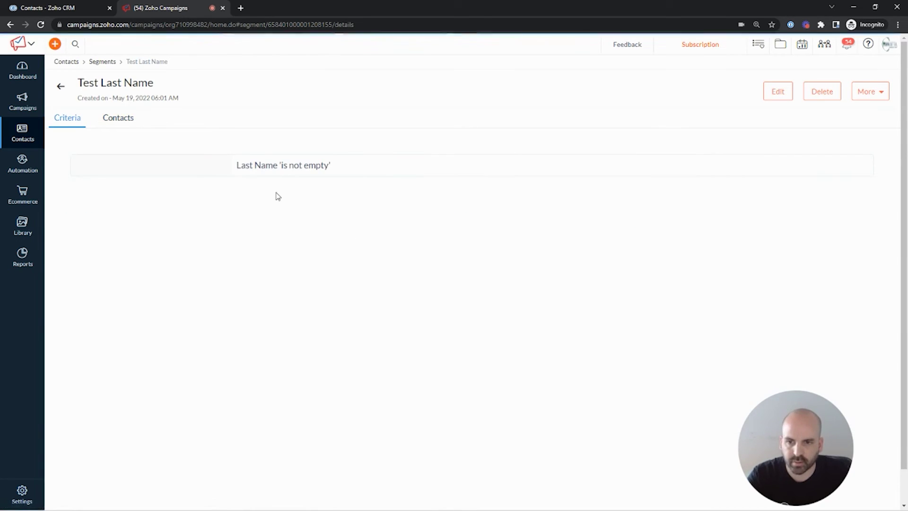
# Step: Change the criterion field to First Name, save, and see that no contacts match
pyautogui.click(781, 95)
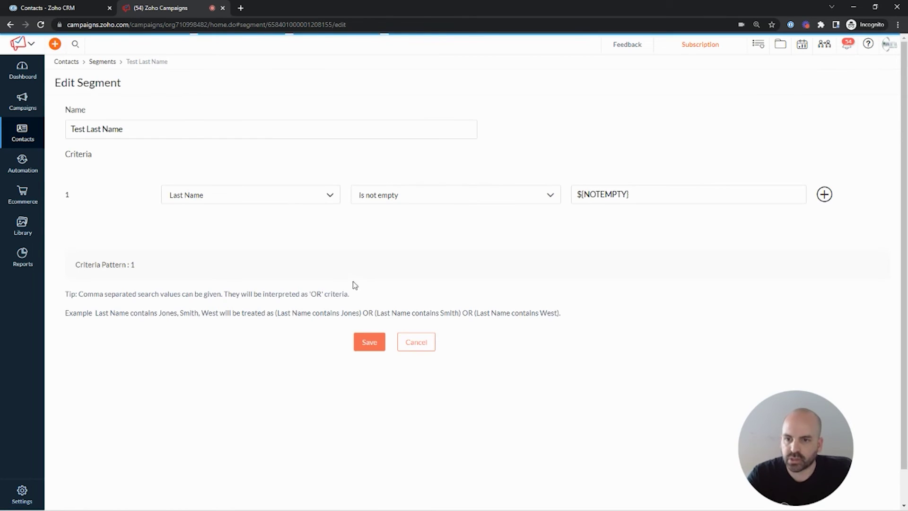
pyautogui.click(315, 196)
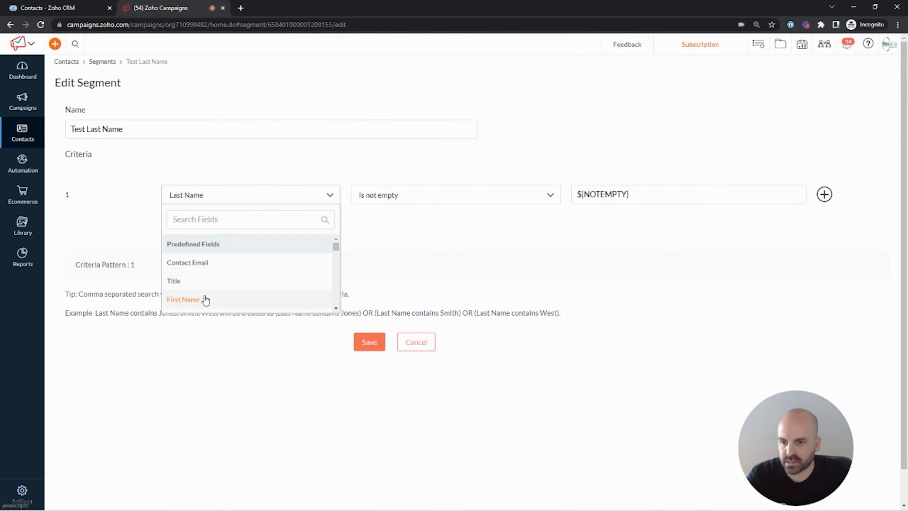
pyautogui.click(199, 299)
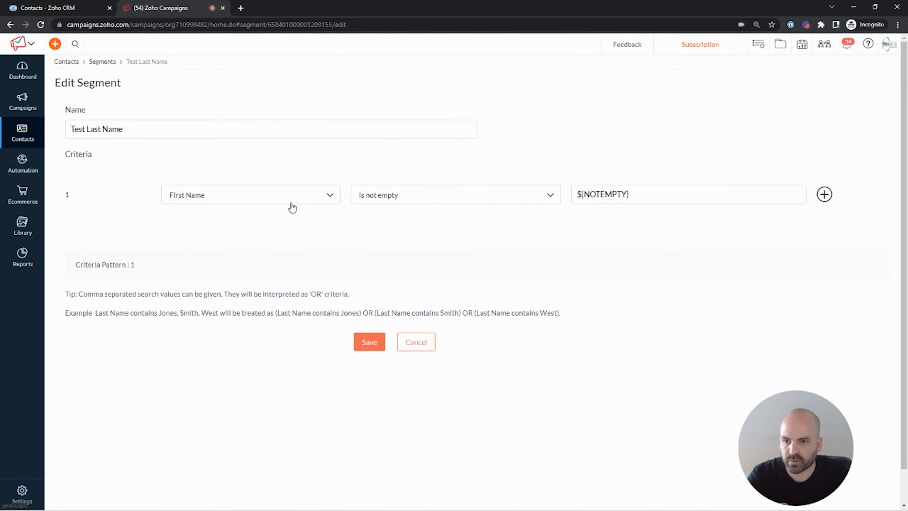
pyautogui.click(377, 343)
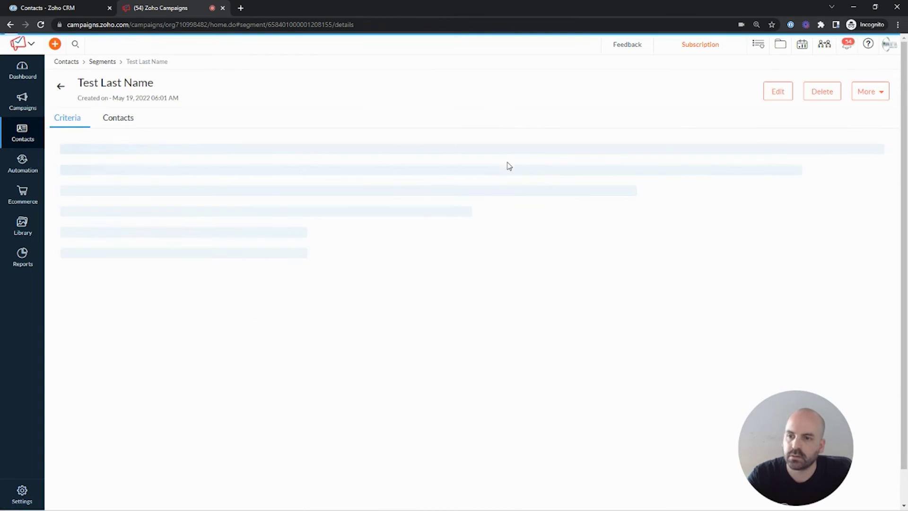
pyautogui.click(127, 121)
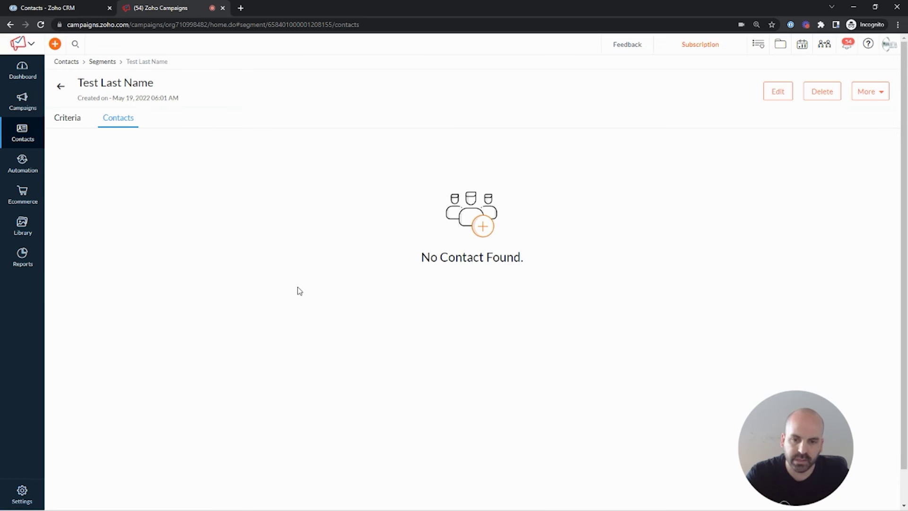
# Step: Compare the segment with Zoho CRM's All Contacts view of 15 records and its column settings
pyautogui.click(31, 9)
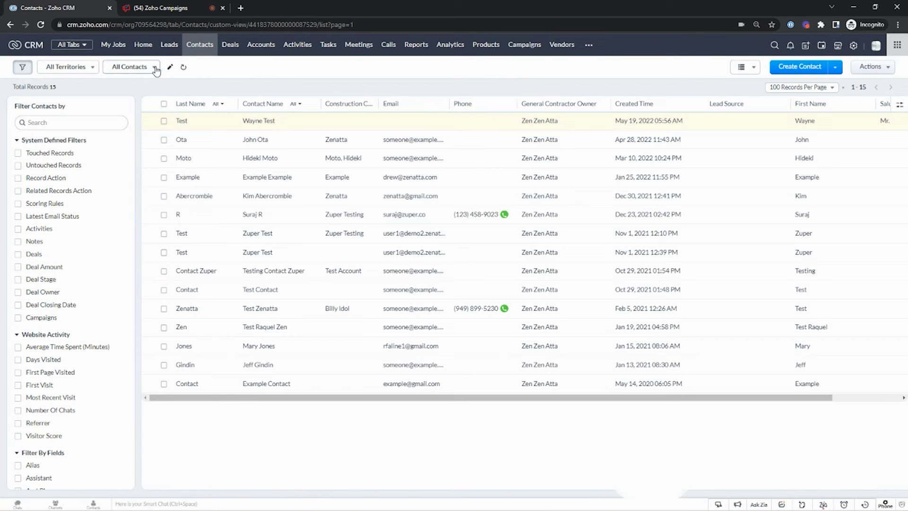
pyautogui.click(156, 68)
pyautogui.click(170, 67)
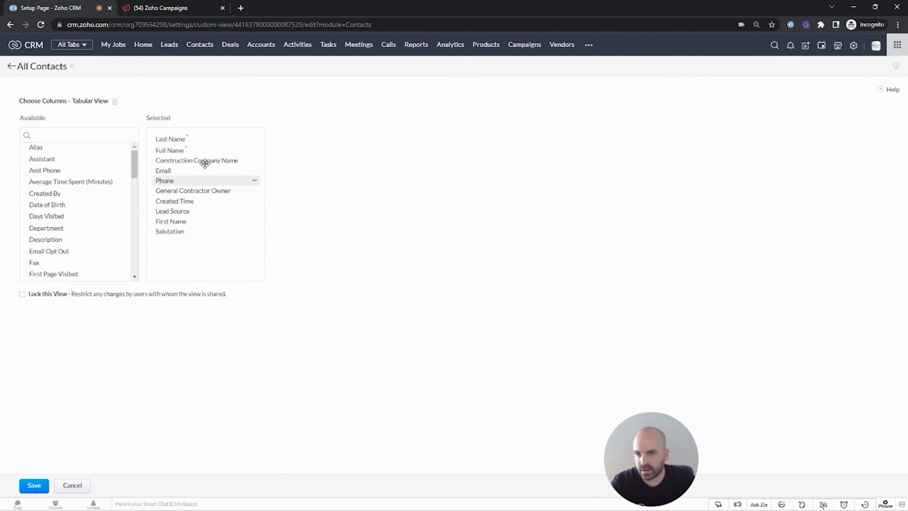
pyautogui.click(171, 9)
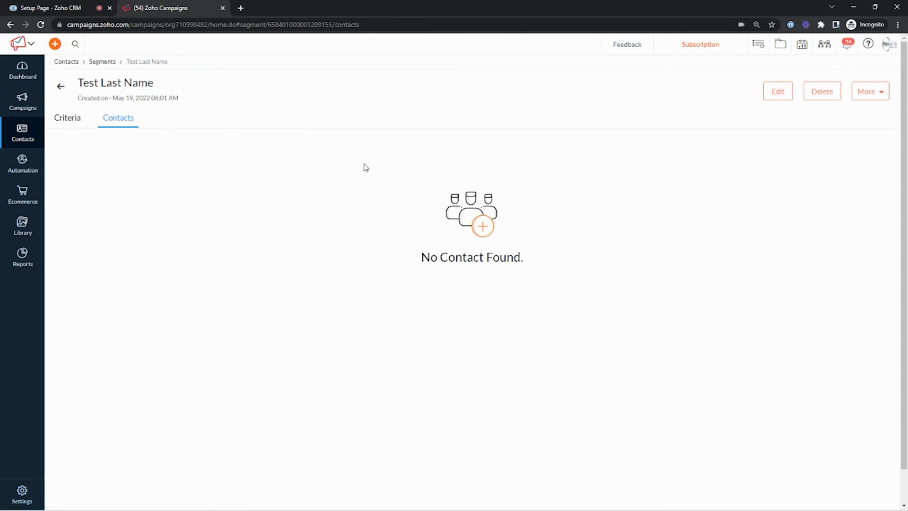
pyautogui.click(71, 119)
pyautogui.click(68, 4)
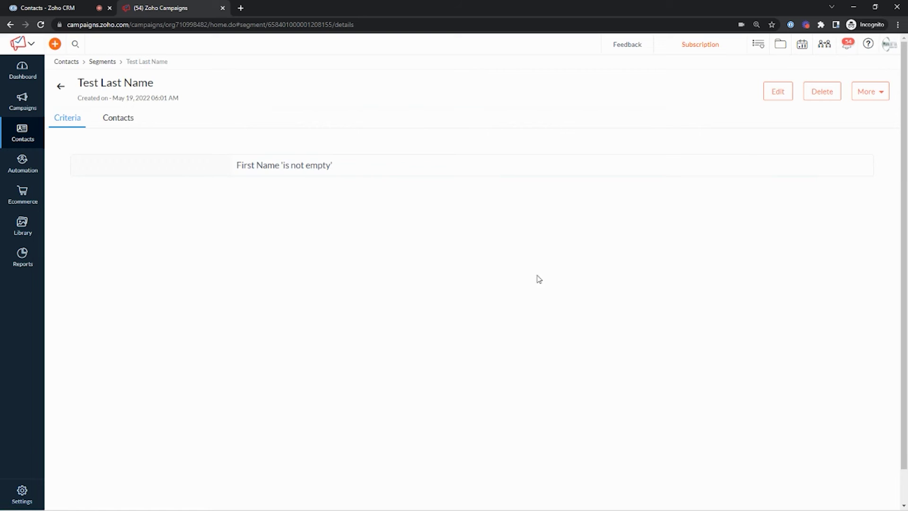
# Step: Reopen the Test Last Name segment from the segments list
pyautogui.click(124, 119)
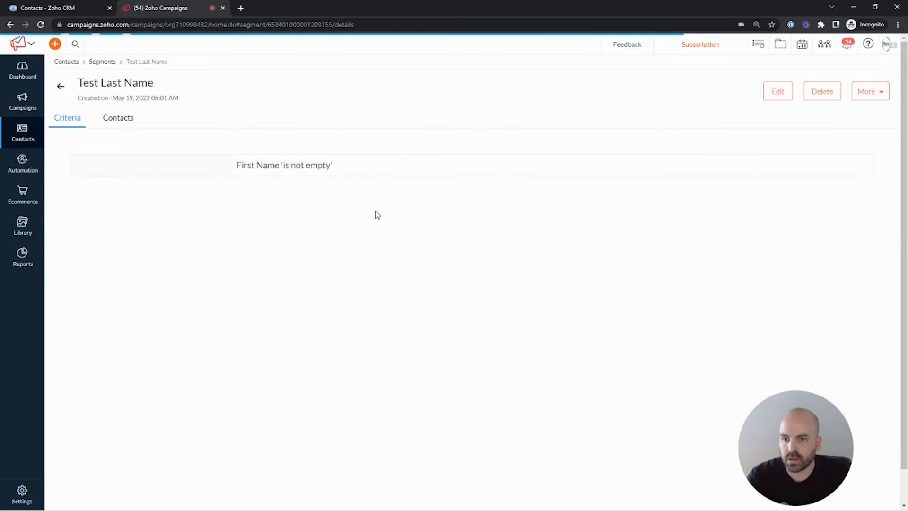
pyautogui.click(73, 122)
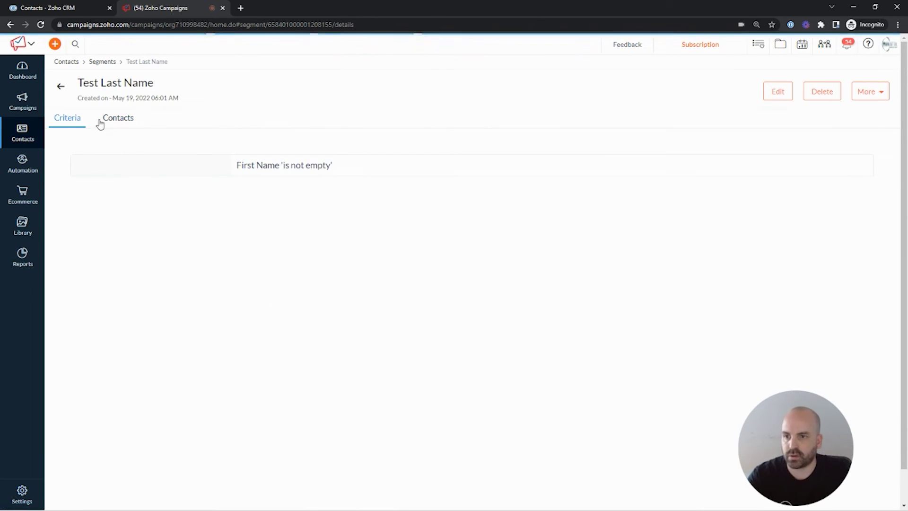
pyautogui.click(62, 88)
pyautogui.click(259, 147)
# Step: Change the criterion field back to Last Name and save the segment
pyautogui.click(774, 91)
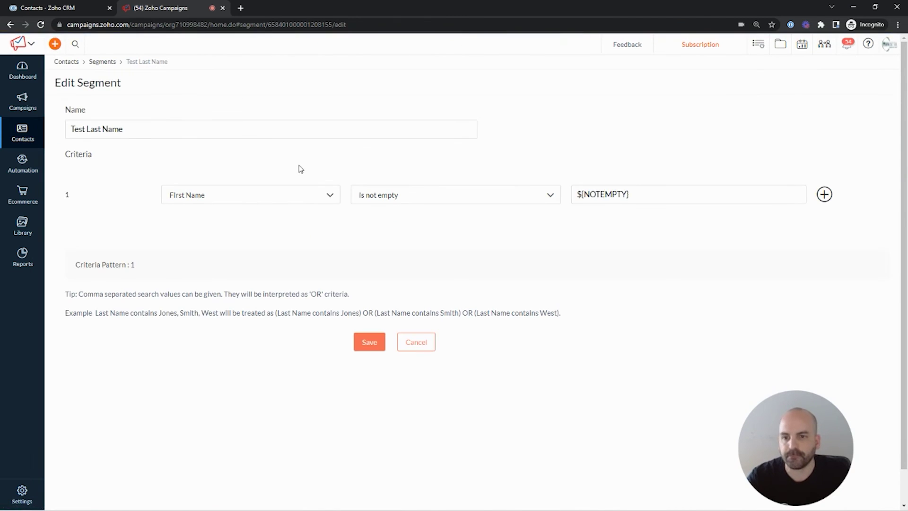
pyautogui.click(320, 196)
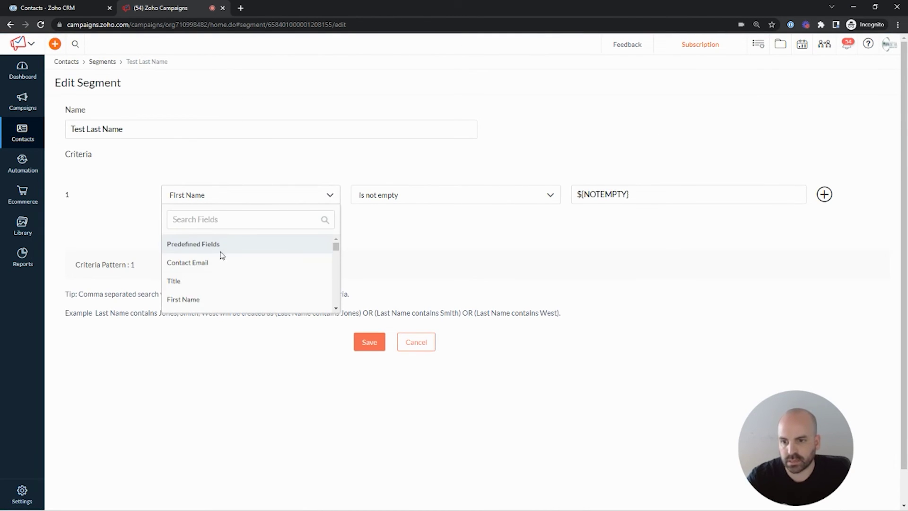
pyautogui.scroll(-3, 213, 293)
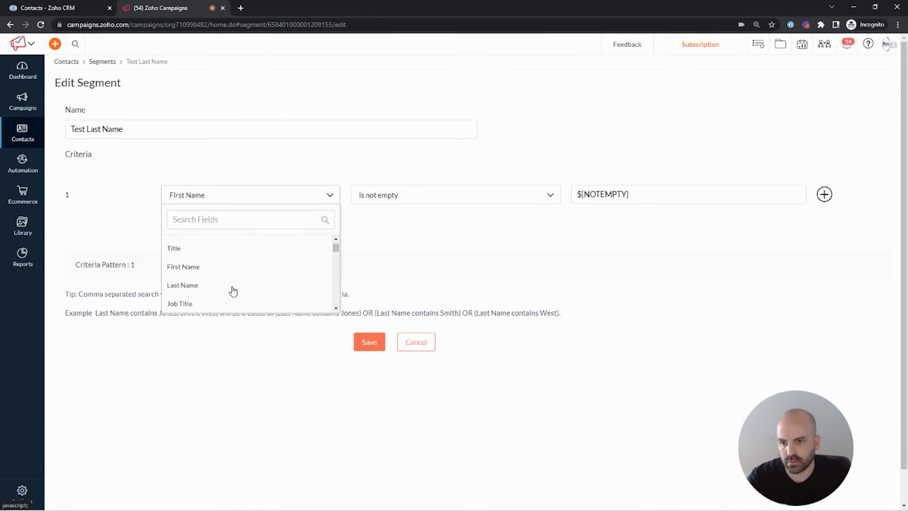
pyautogui.scroll(4, 234, 290)
pyautogui.click(233, 218)
pyautogui.write('last')
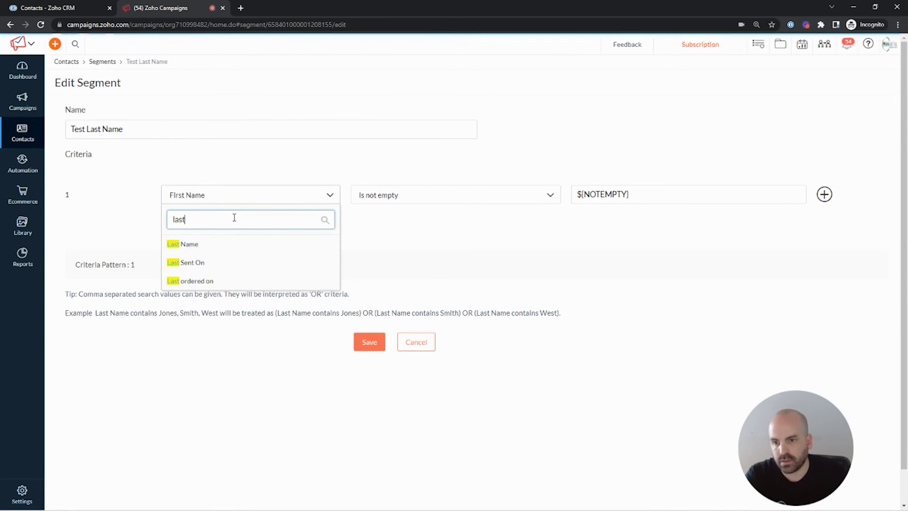
pyautogui.click(265, 243)
pyautogui.click(384, 341)
# Step: Confirm the segment's total of one matching contact and return to the segment list
pyautogui.click(118, 118)
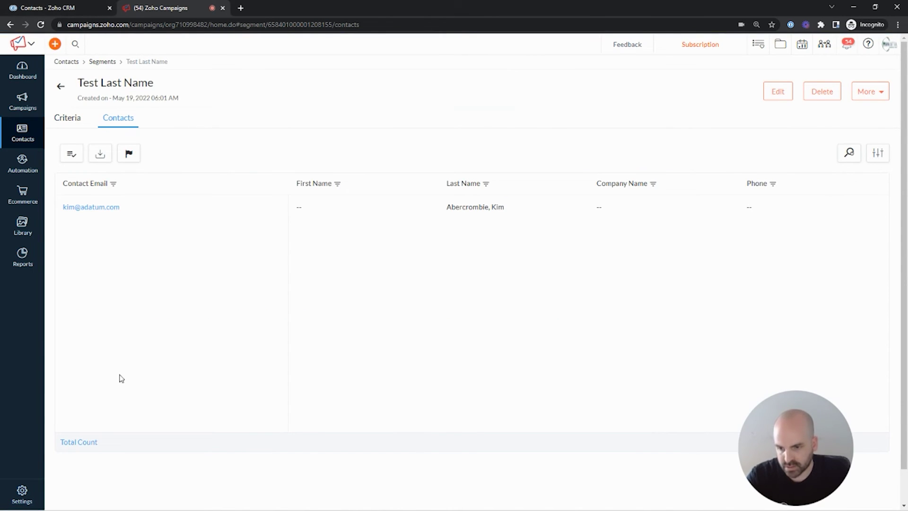
pyautogui.click(83, 442)
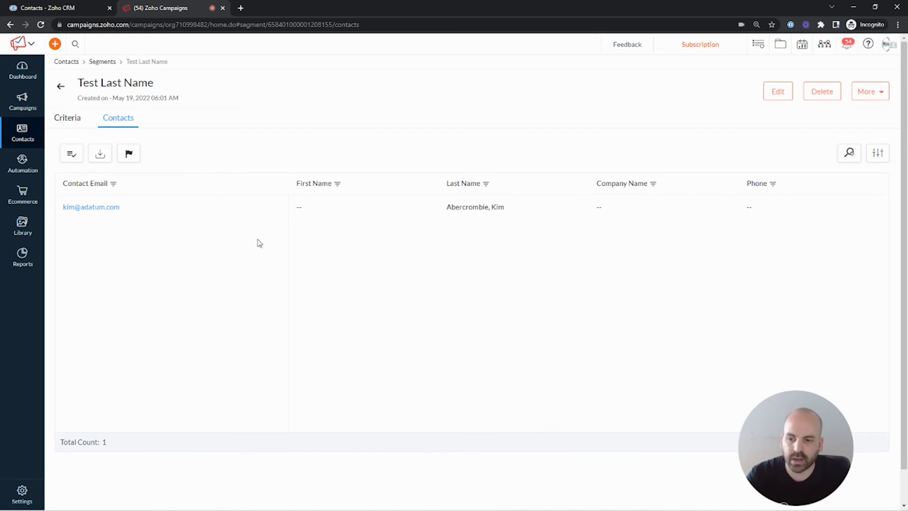
pyautogui.click(60, 86)
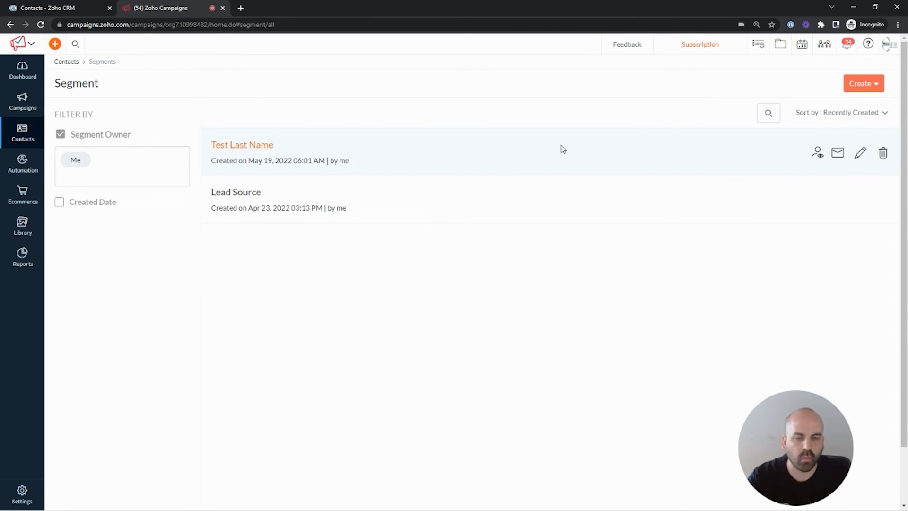
# Step: Add an Account type criterion as the Test Last Name segment's second row
pyautogui.click(262, 148)
pyautogui.click(781, 94)
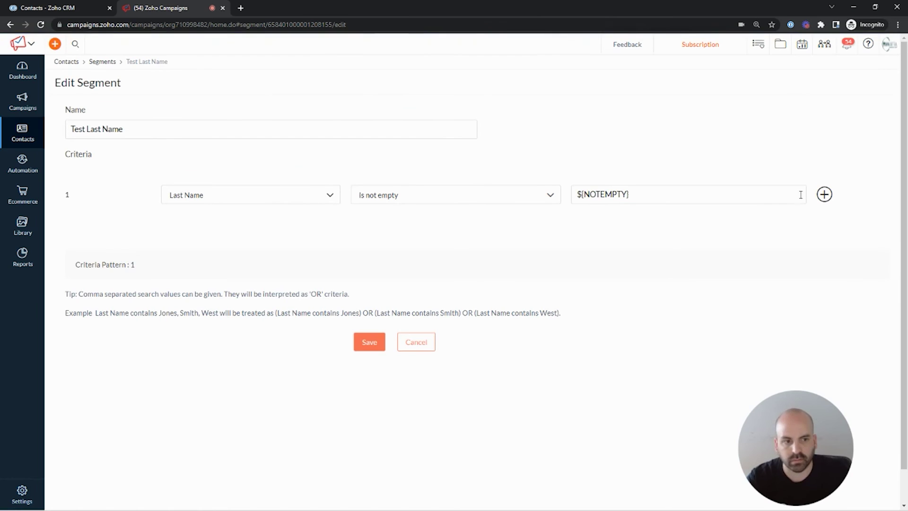
pyautogui.click(825, 195)
pyautogui.click(264, 237)
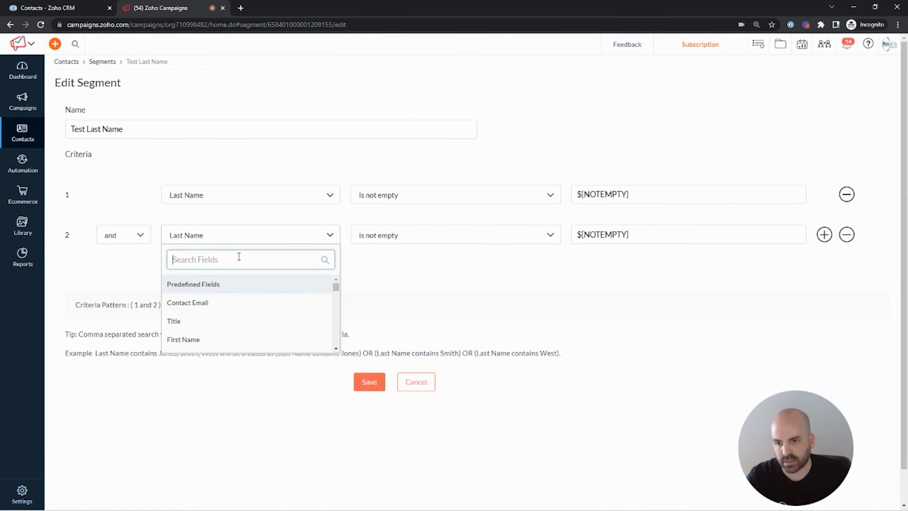
pyautogui.write('accoun')
pyautogui.click(221, 339)
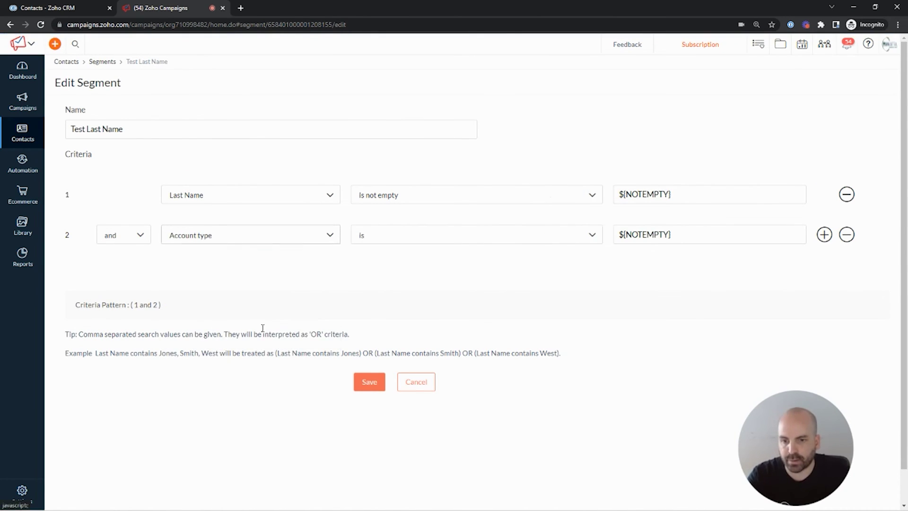
pyautogui.moveTo(676, 237); pyautogui.dragTo(588, 235)
pyautogui.press('BackSpace')
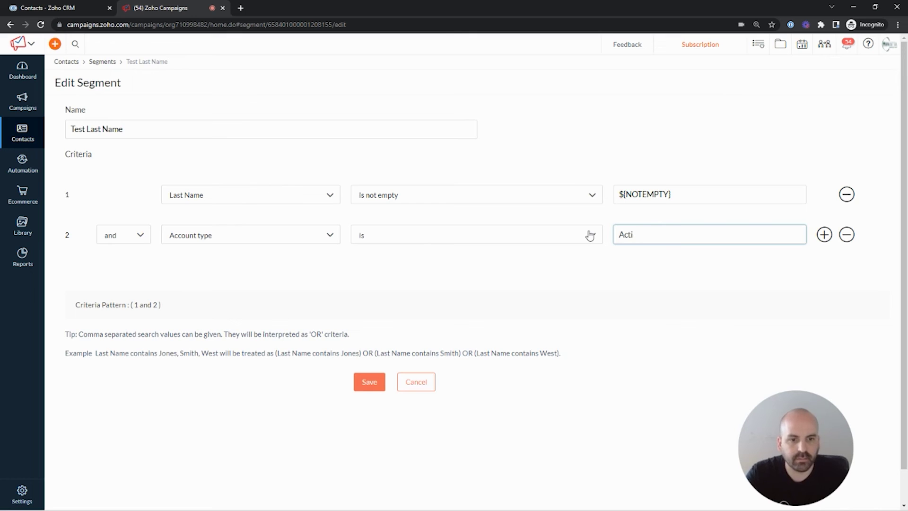
# Step: Add a third criterion, Deal type is Active, and save the three criteria
pyautogui.click(825, 235)
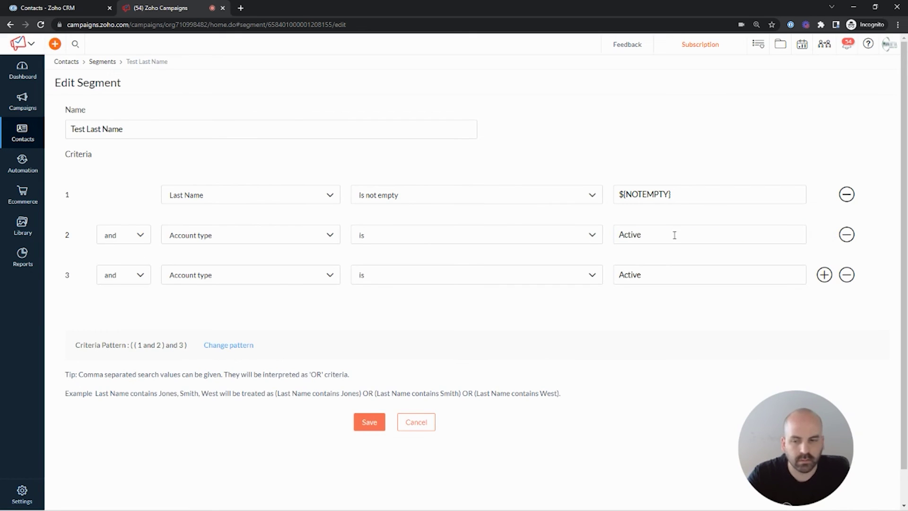
pyautogui.click(284, 278)
pyautogui.write('deal')
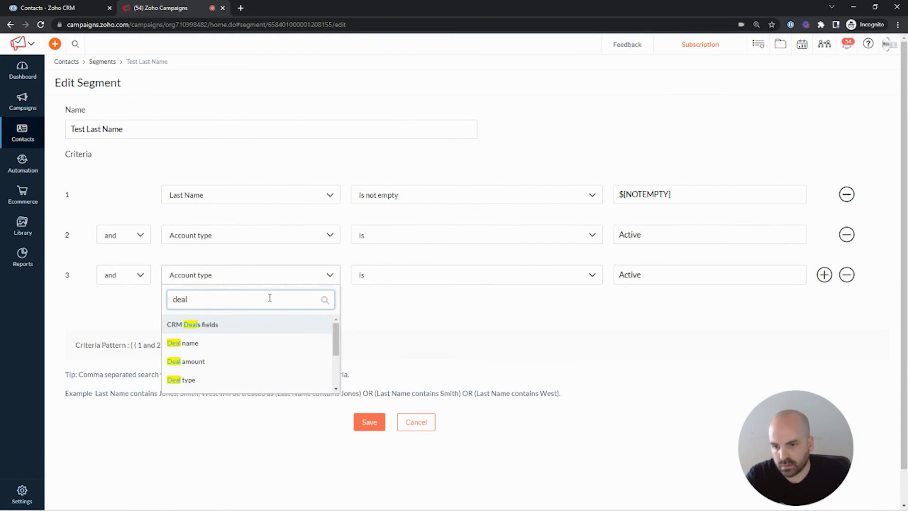
pyautogui.click(230, 381)
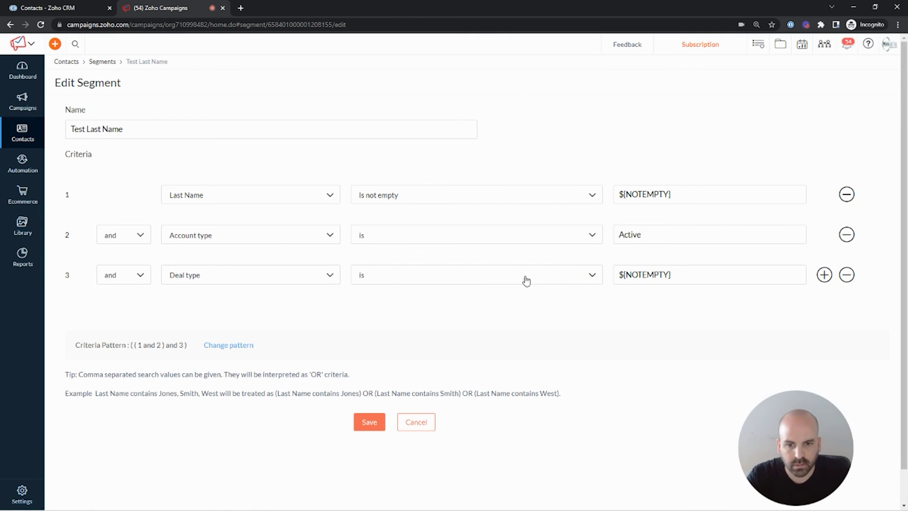
pyautogui.moveTo(683, 272); pyautogui.dragTo(607, 280)
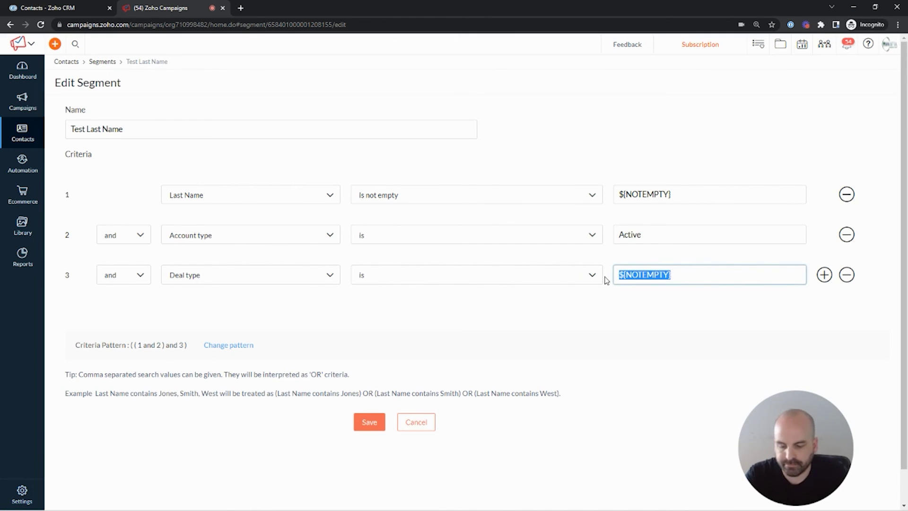
pyautogui.write('Active')
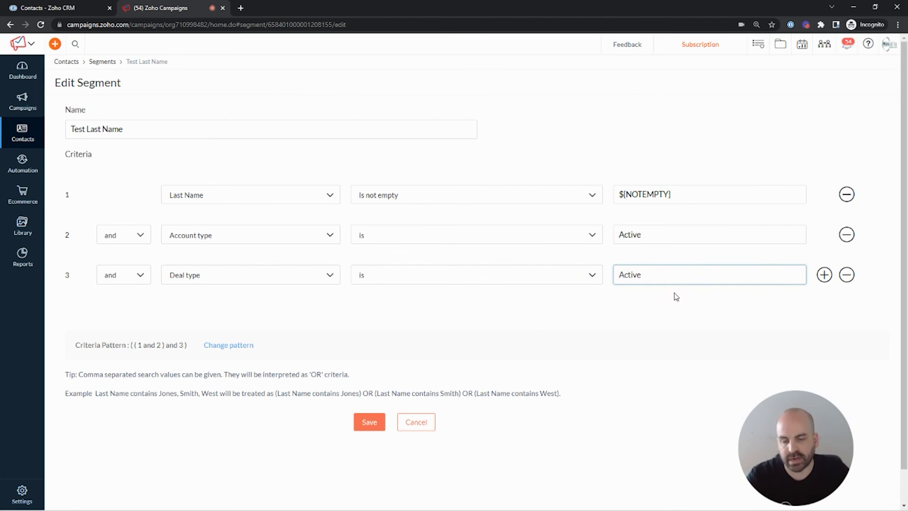
pyautogui.click(718, 325)
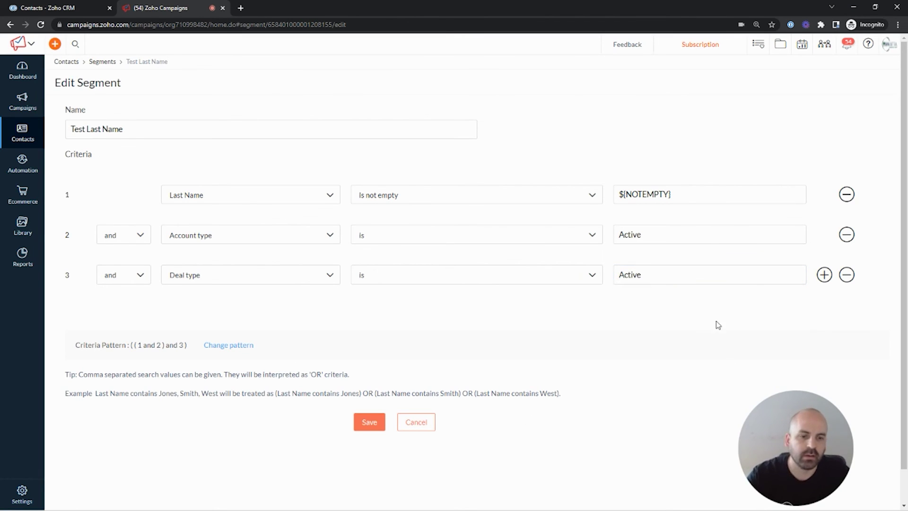
pyautogui.click(371, 423)
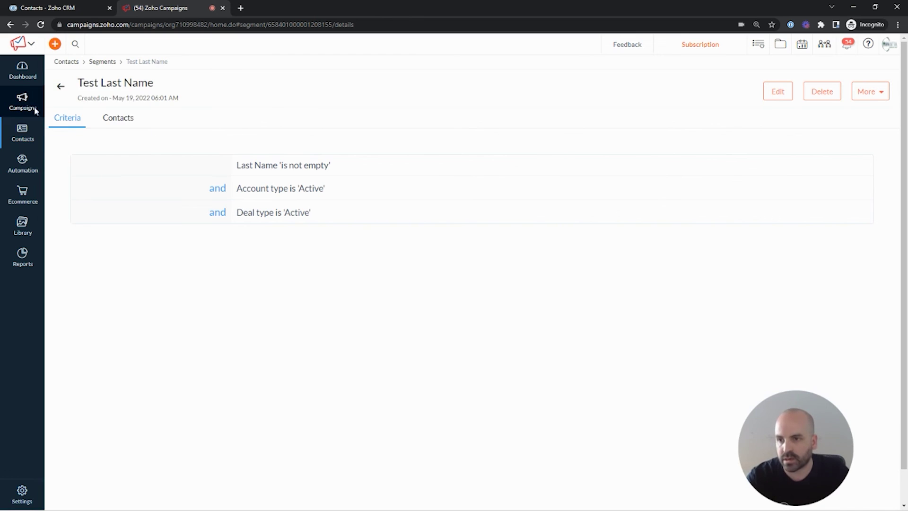
# Step: Create a regular email campaign named Test1 with topic Marketing and save it
pyautogui.moveTo(34, 109)
pyautogui.click(61, 95)
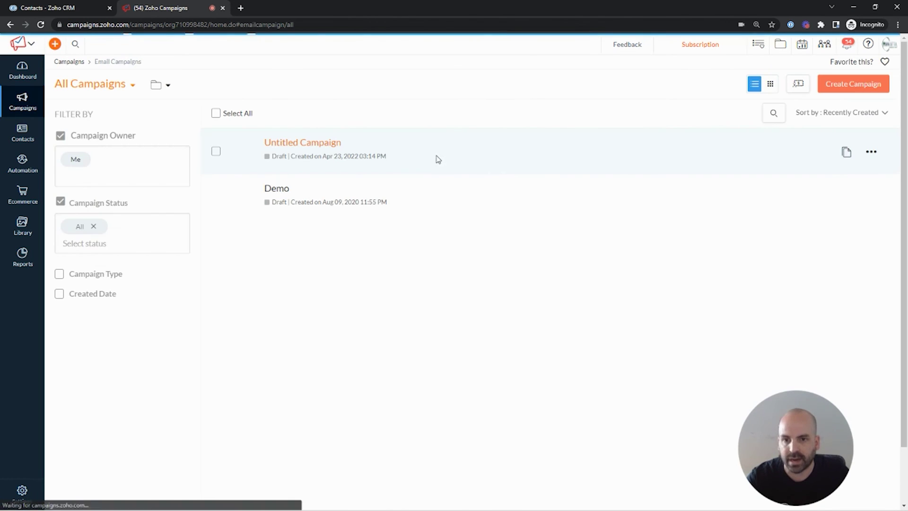
pyautogui.click(858, 85)
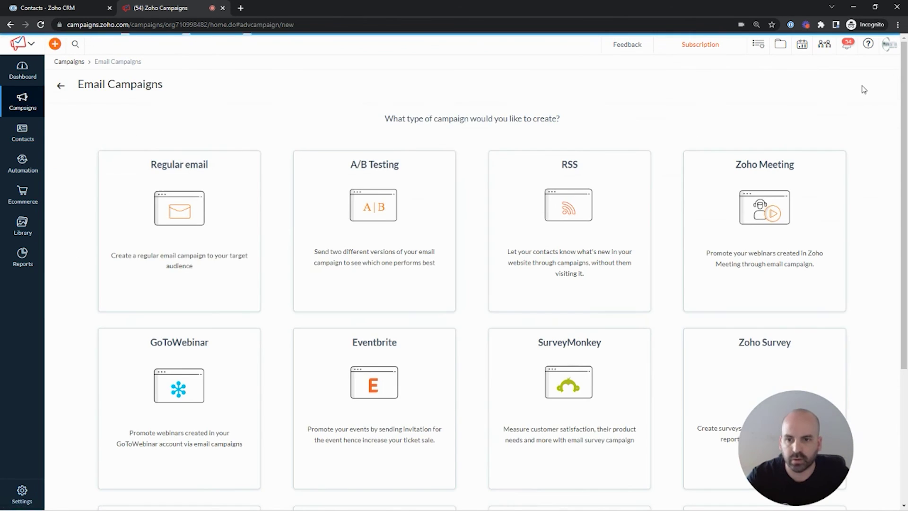
pyautogui.click(192, 263)
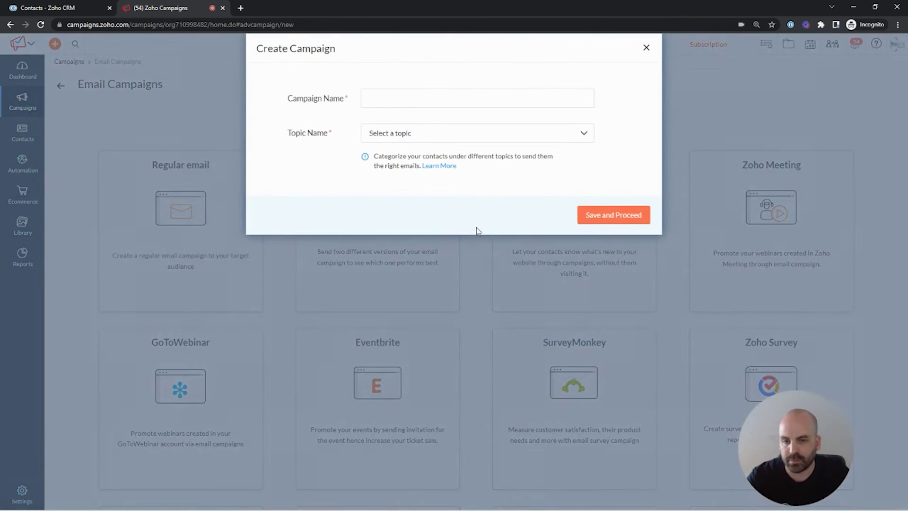
pyautogui.click(400, 99)
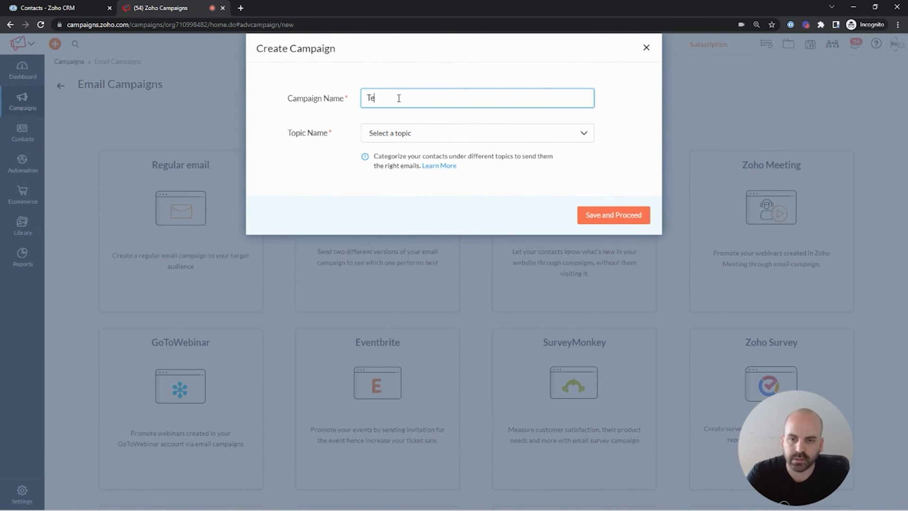
pyautogui.click(446, 138)
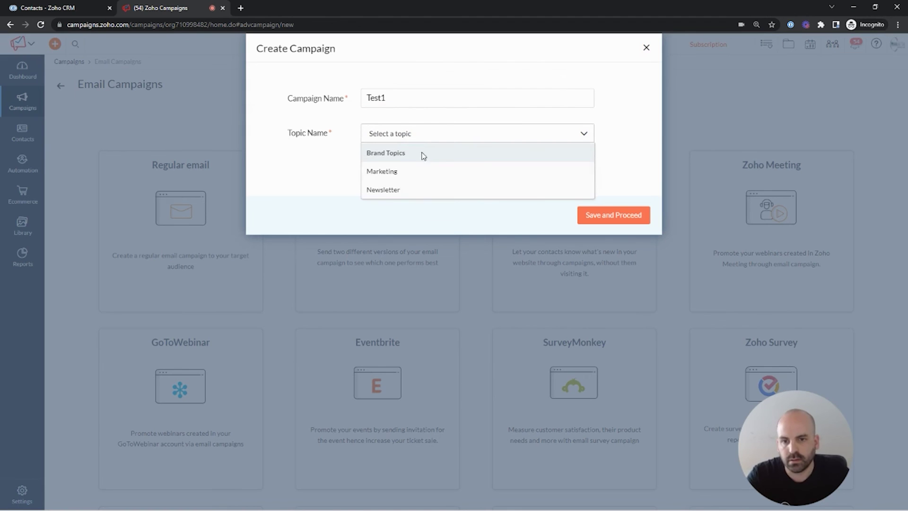
pyautogui.click(416, 176)
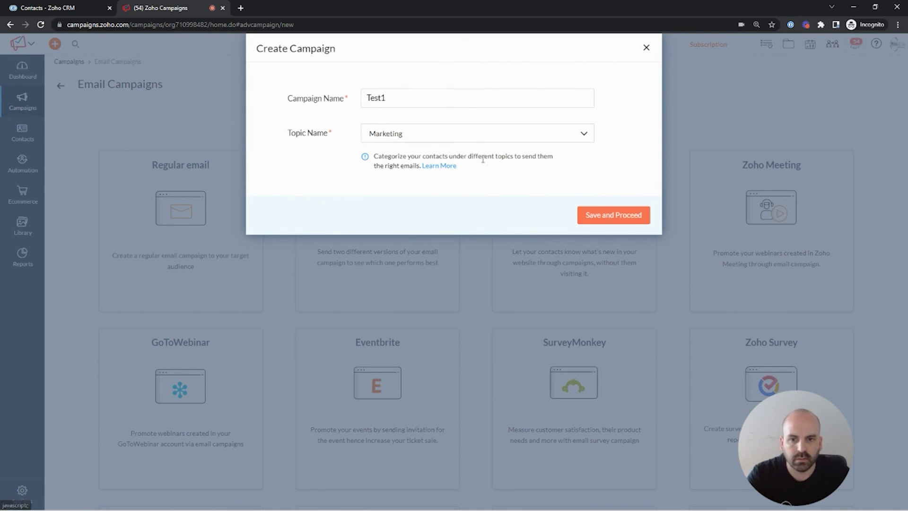
pyautogui.click(610, 217)
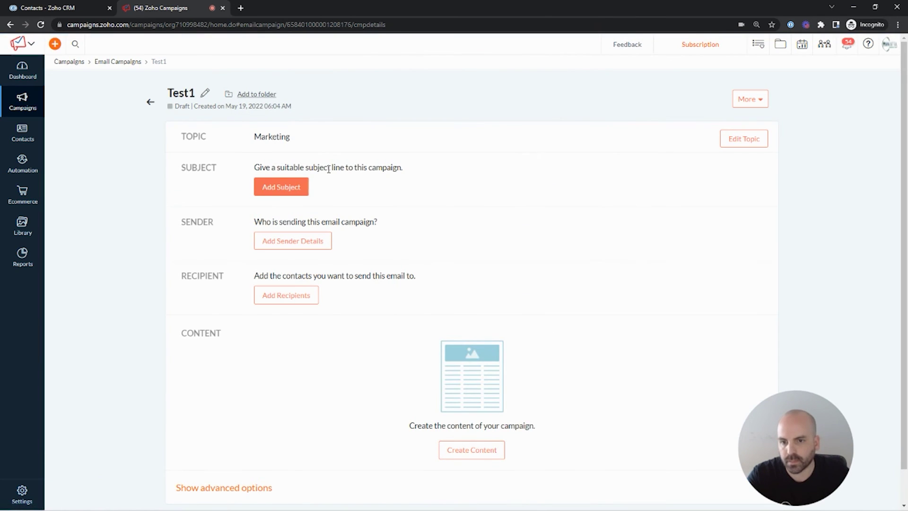
pyautogui.scroll(-1, 448, 265)
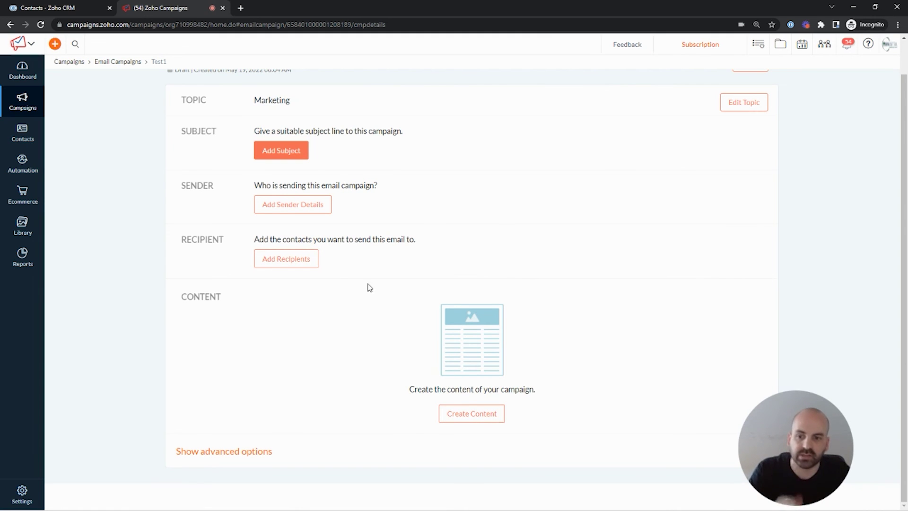
# Step: Add the Test Last Name segment from My Segments as Test1's recipients and save
pyautogui.click(303, 261)
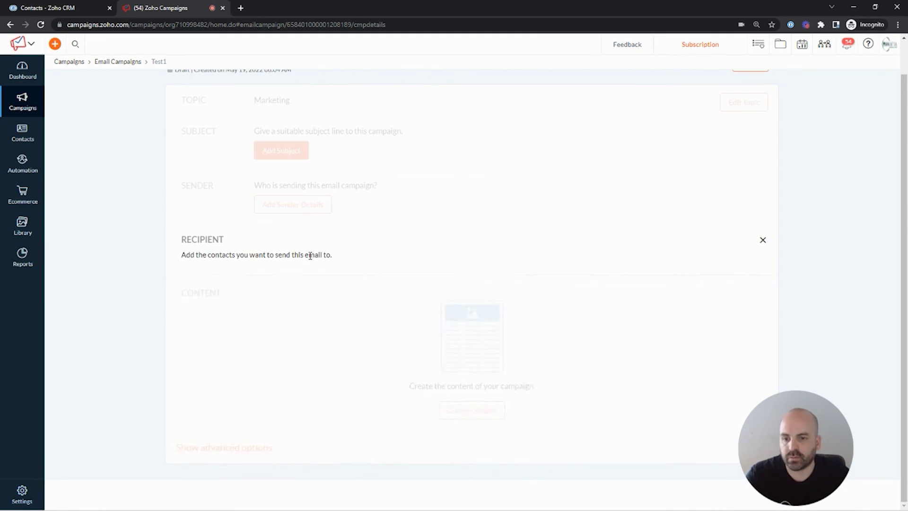
pyautogui.click(621, 325)
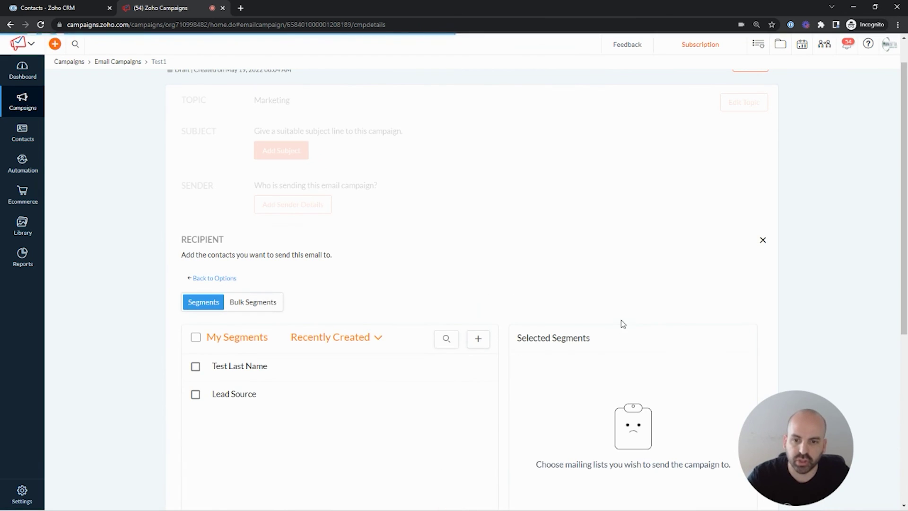
pyautogui.click(195, 368)
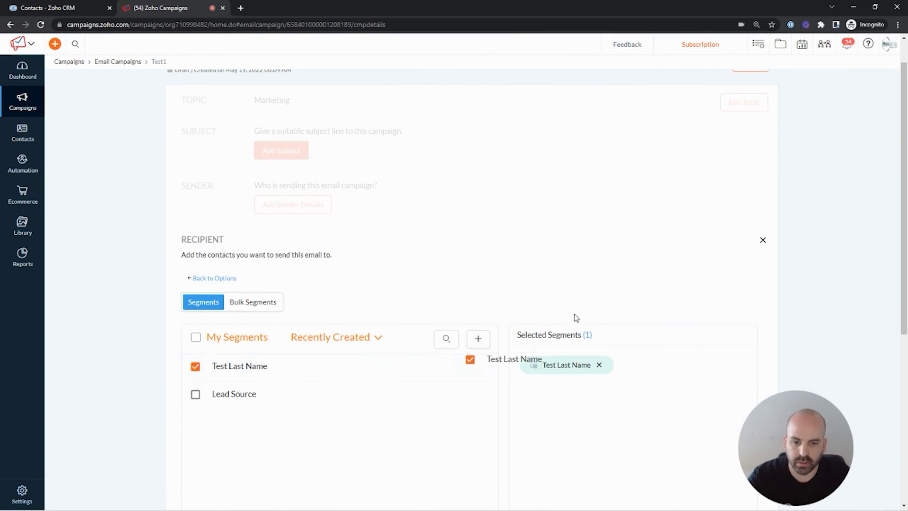
pyautogui.scroll(-5, 616, 345)
pyautogui.click(469, 350)
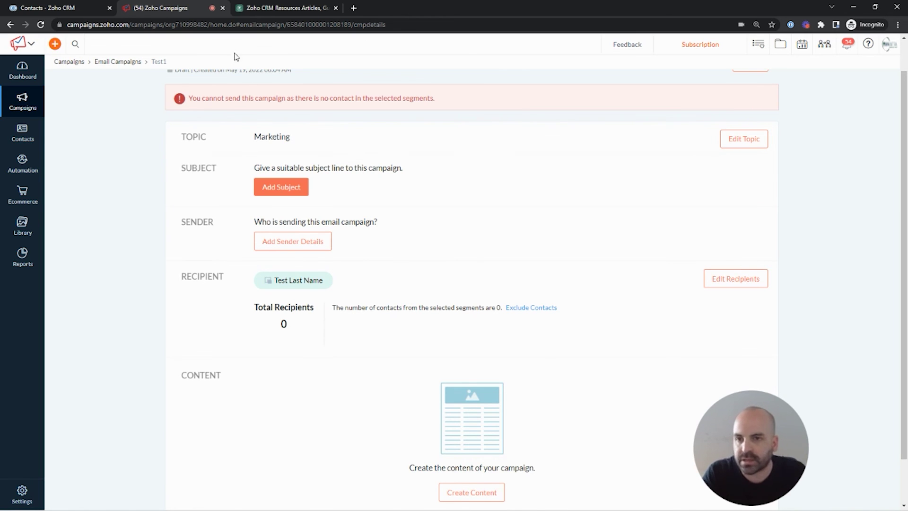
# Step: Return from Zenatta's Zoho CRM resources page to the Zoho apps resources page and browse its icons
pyautogui.click(284, 8)
pyautogui.scroll(-5, 432, 378)
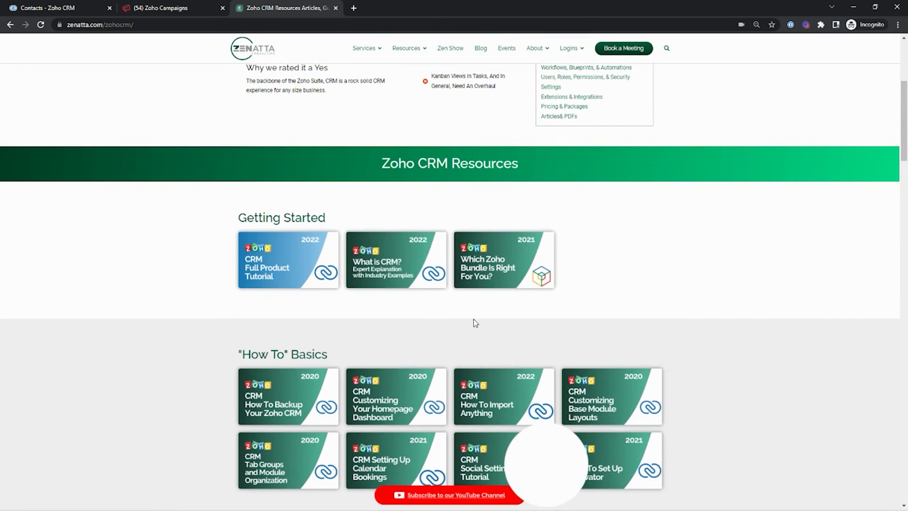
pyautogui.scroll(-3, 463, 289)
pyautogui.scroll(10, 357, 341)
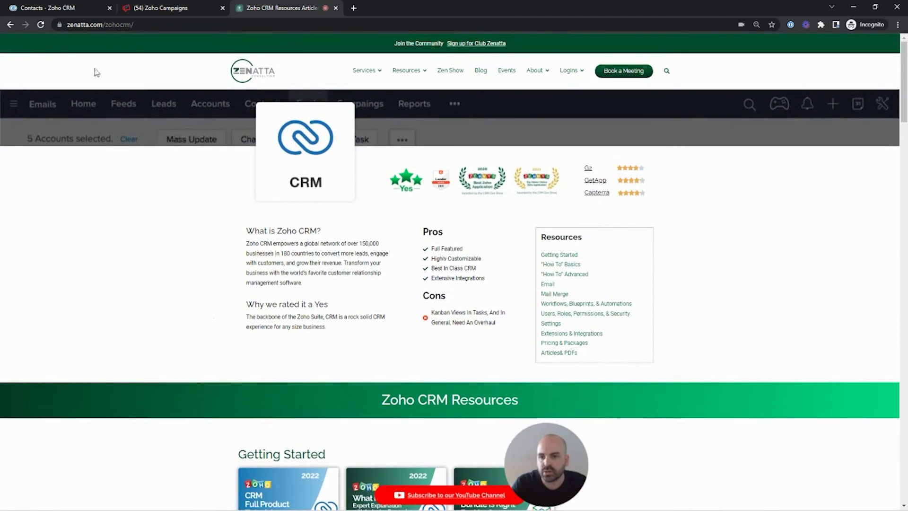
pyautogui.click(10, 24)
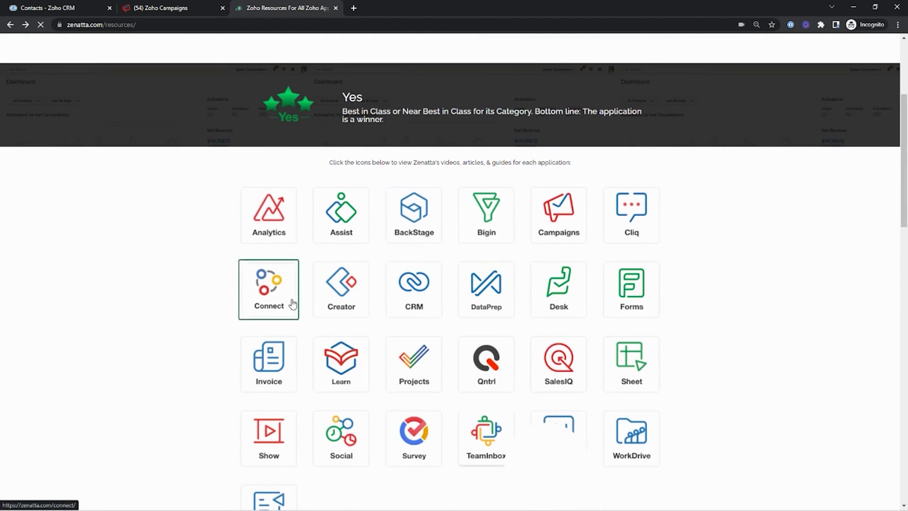
pyautogui.scroll(-8, 331, 307)
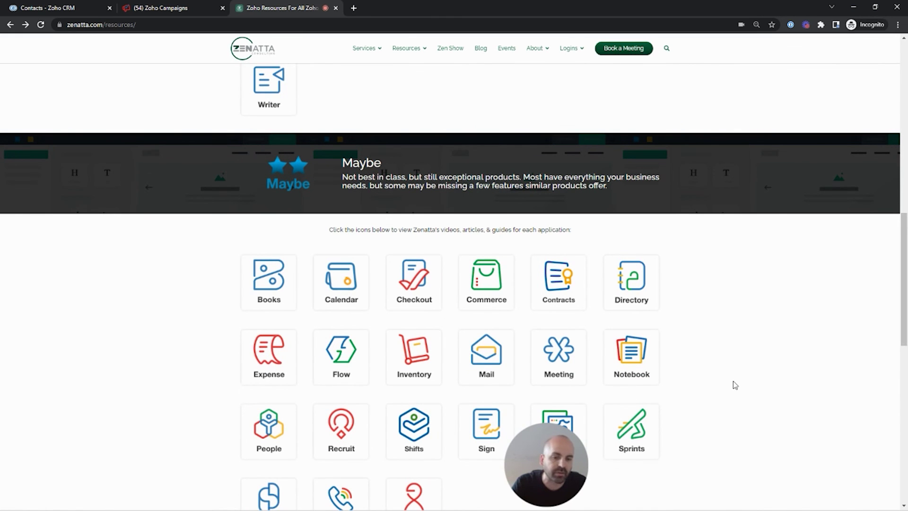
pyautogui.scroll(5, 734, 385)
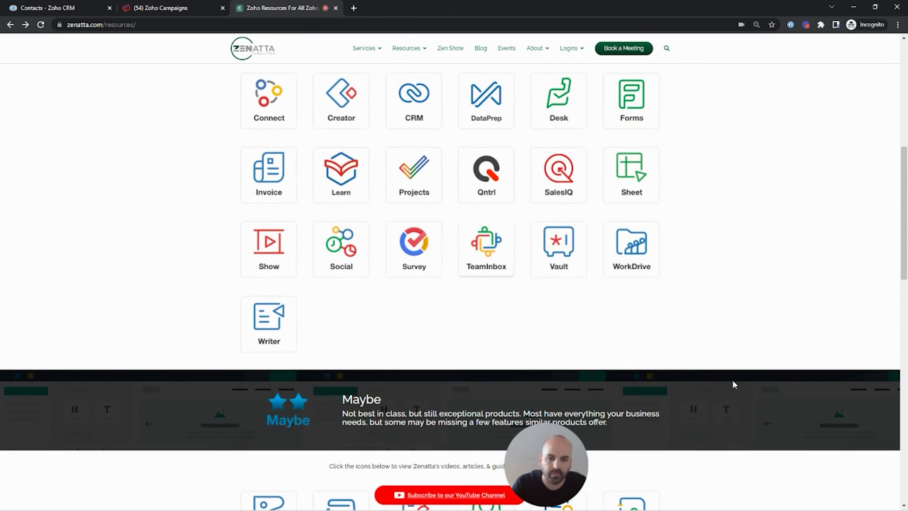
pyautogui.scroll(5, 733, 384)
pyautogui.scroll(-3, 731, 384)
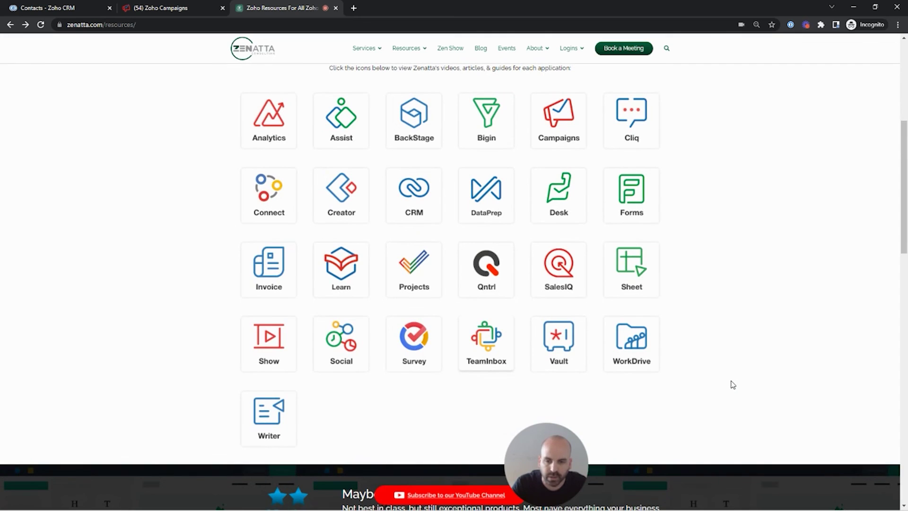